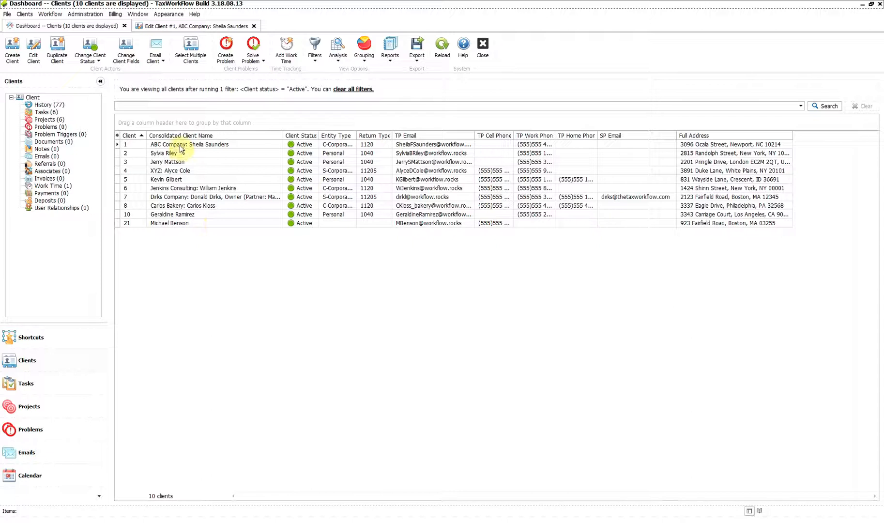
Open the invoices of the second client in the active client list.
{"action": "left_click", "coordinate": [179, 224]}
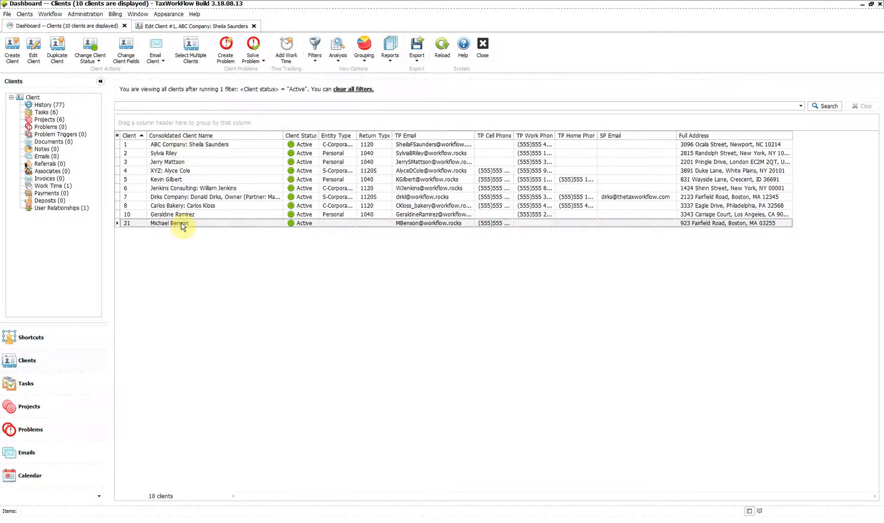
{"action": "scroll", "coordinate": [188, 208], "scroll_direction": "up", "scroll_amount": 8}
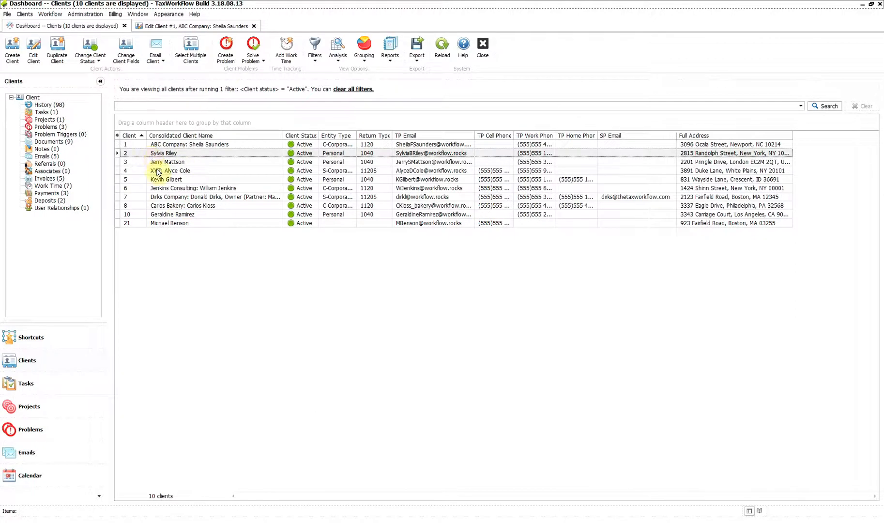
{"action": "left_click", "coordinate": [48, 178]}
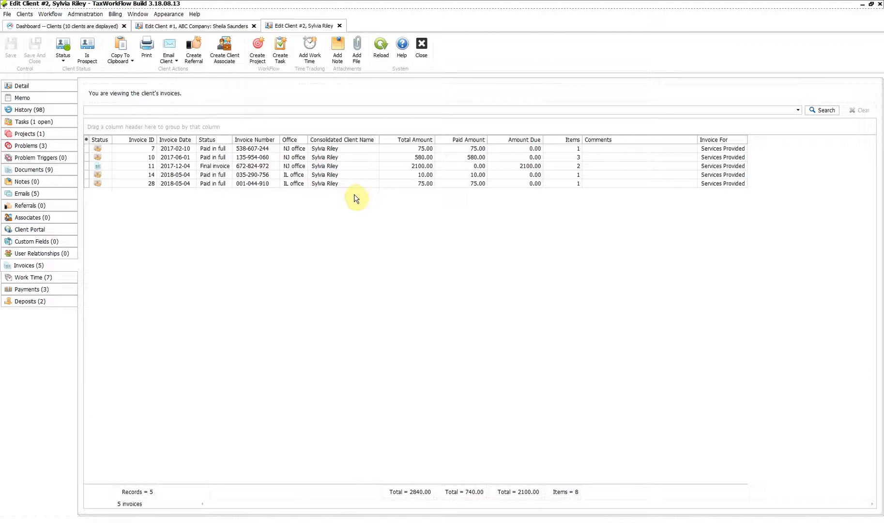
Filter the client's invoices to the Final invoice status, and restore the full list.
{"action": "left_click", "coordinate": [229, 138]}
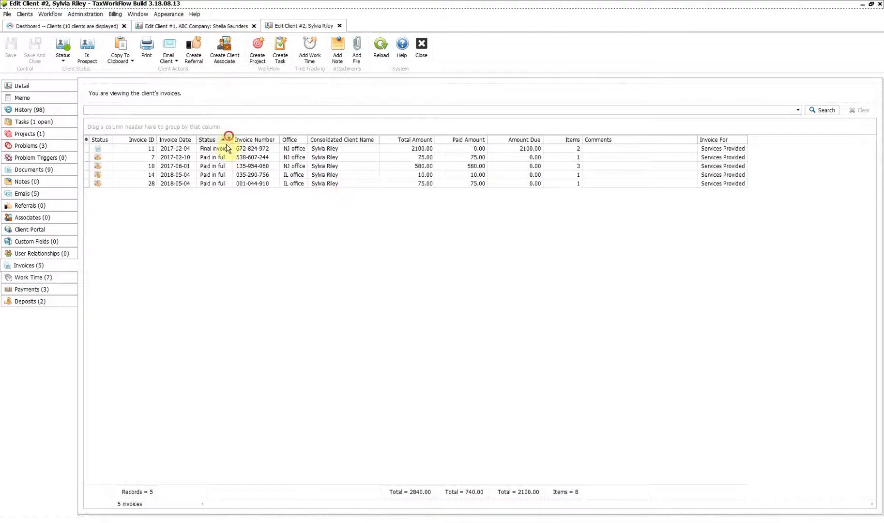
{"action": "left_click", "coordinate": [228, 139]}
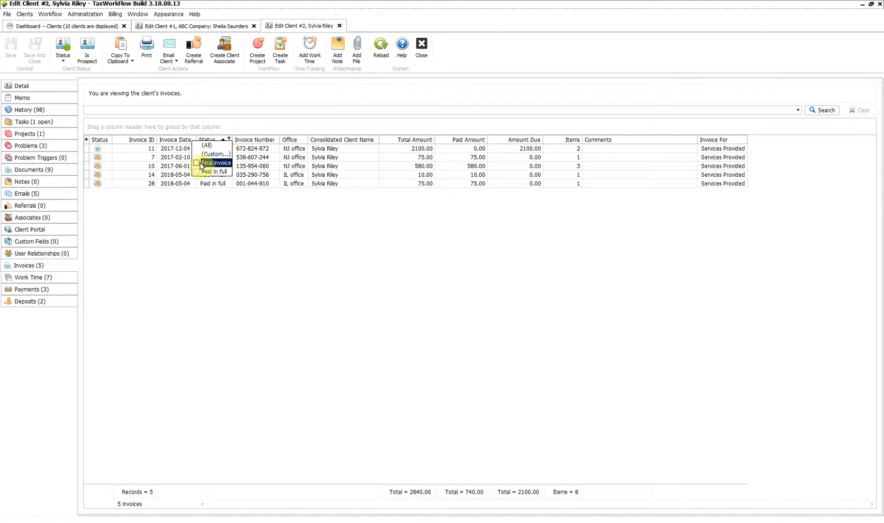
{"action": "left_click", "coordinate": [202, 163]}
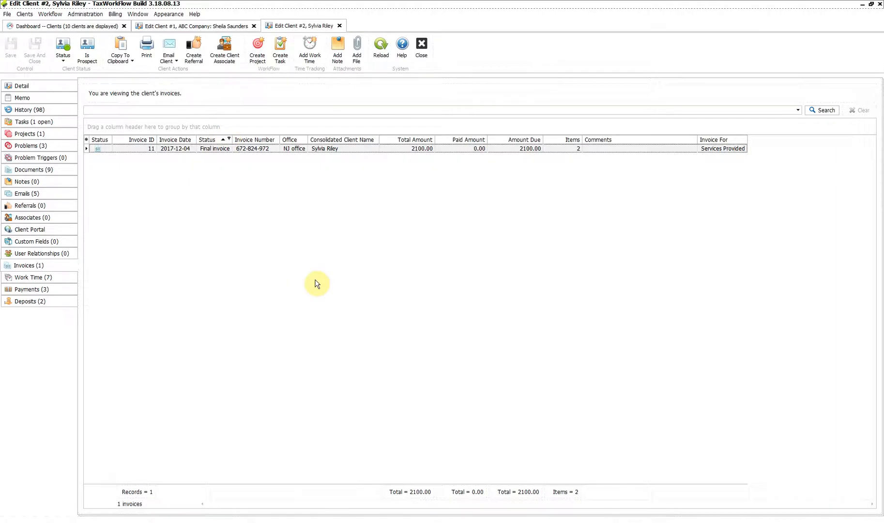
{"action": "left_click", "coordinate": [228, 137]}
{"action": "left_click", "coordinate": [202, 147]}
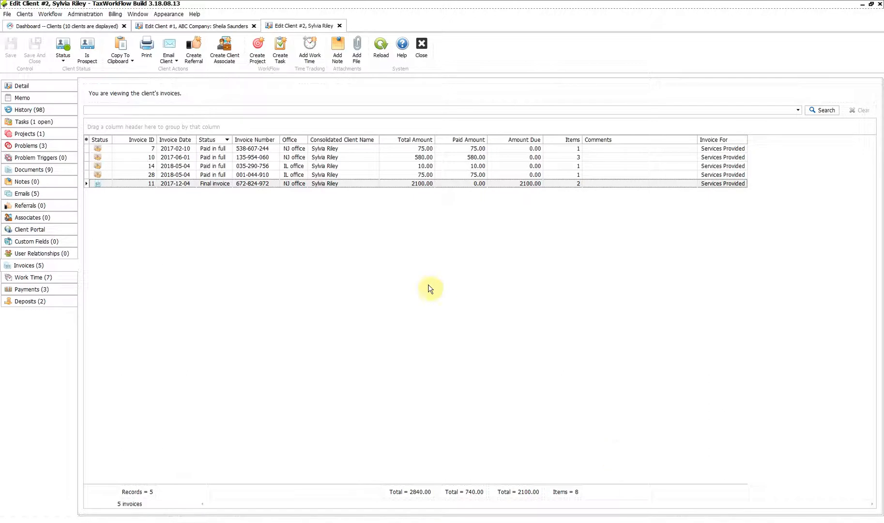
Open the list of all invoices and filter it to the same client by Consolidated Client Name.
{"action": "left_click", "coordinate": [115, 14]}
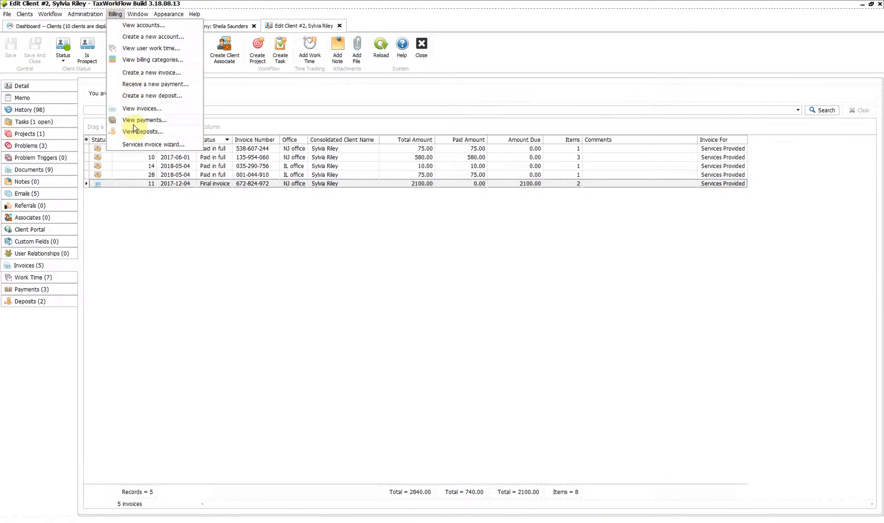
{"action": "left_click", "coordinate": [136, 108]}
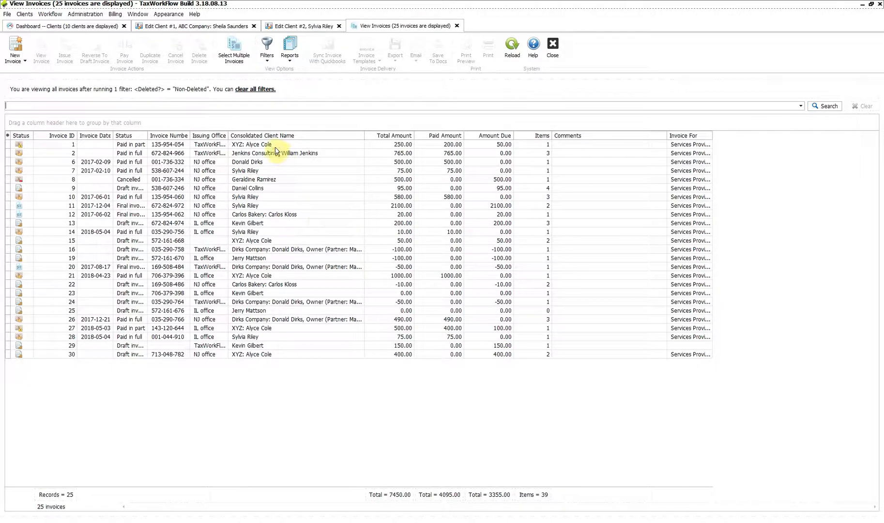
{"action": "left_click", "coordinate": [360, 135]}
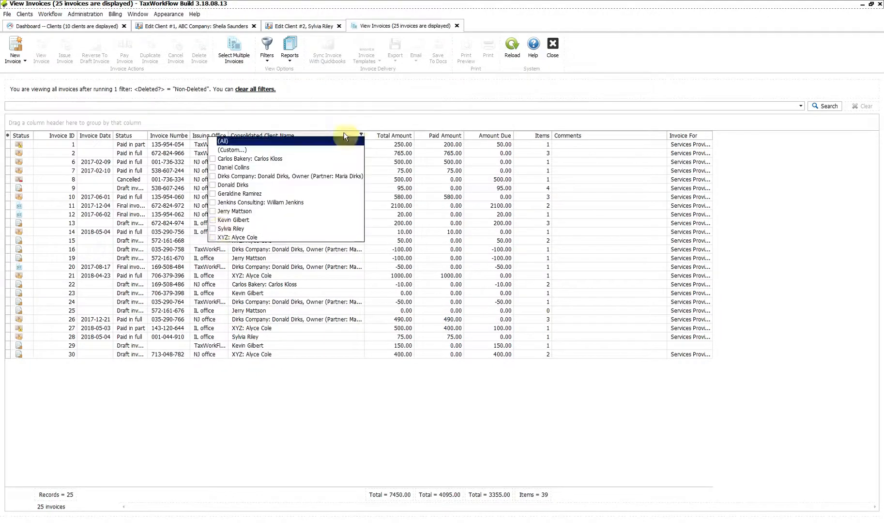
{"action": "left_click", "coordinate": [410, 399]}
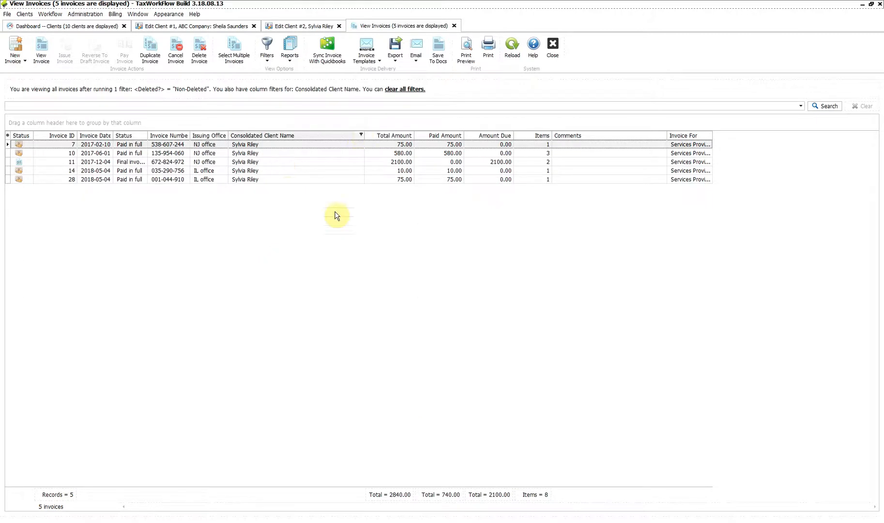
Clear the client name filter and group all invoices by Consolidated Client Name, expanding the collapsed Cancelled invoice's client group.
{"action": "left_click", "coordinate": [361, 135]}
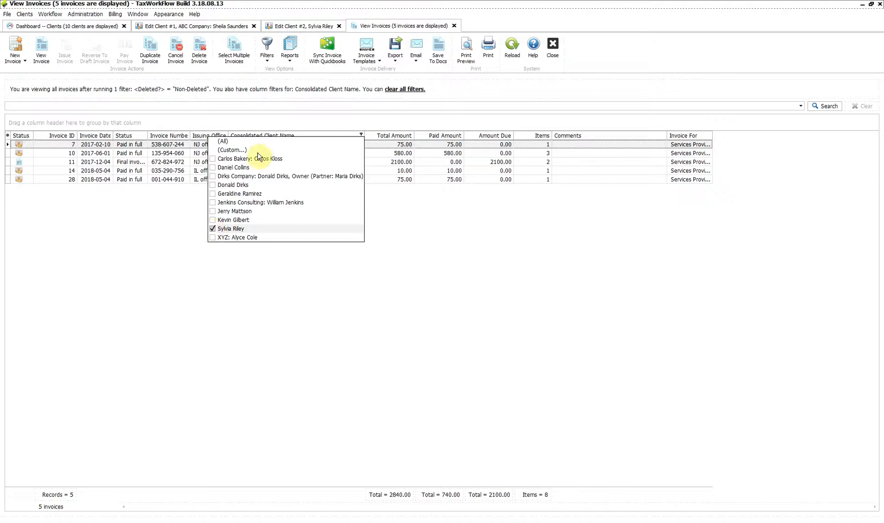
{"action": "left_click", "coordinate": [249, 141]}
{"action": "left_click_drag", "start_coordinate": [251, 135], "coordinate": [58, 122]}
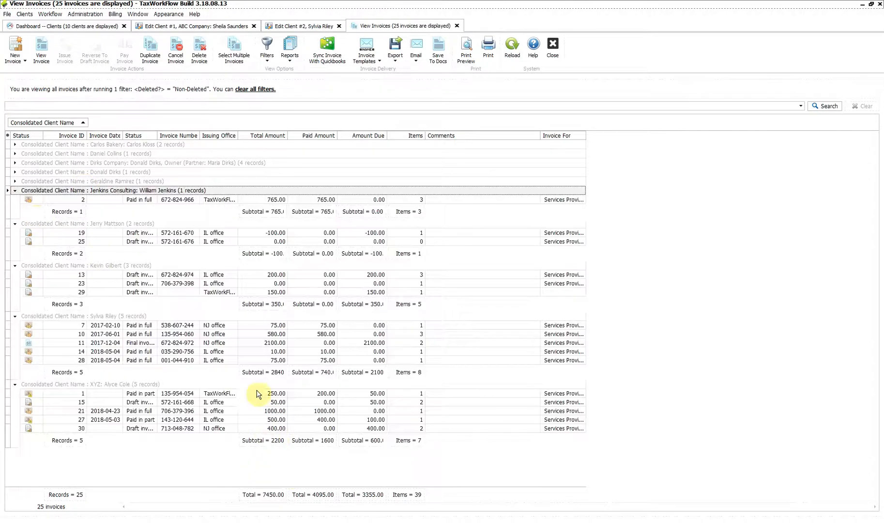
{"action": "left_click", "coordinate": [15, 181]}
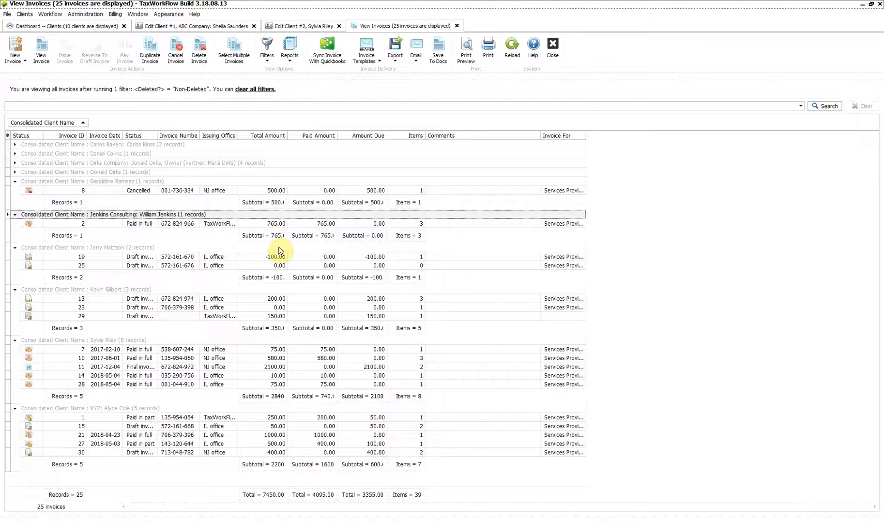
Filter the grouped invoices to the NJ office as issuing office and expand the collapsed client groups.
{"action": "left_click", "coordinate": [235, 135]}
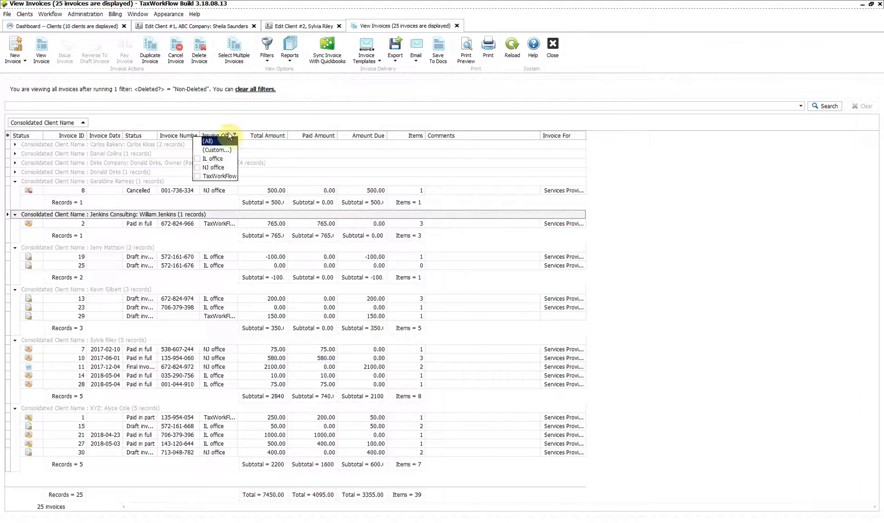
{"action": "left_click", "coordinate": [198, 167]}
{"action": "left_click", "coordinate": [289, 332]}
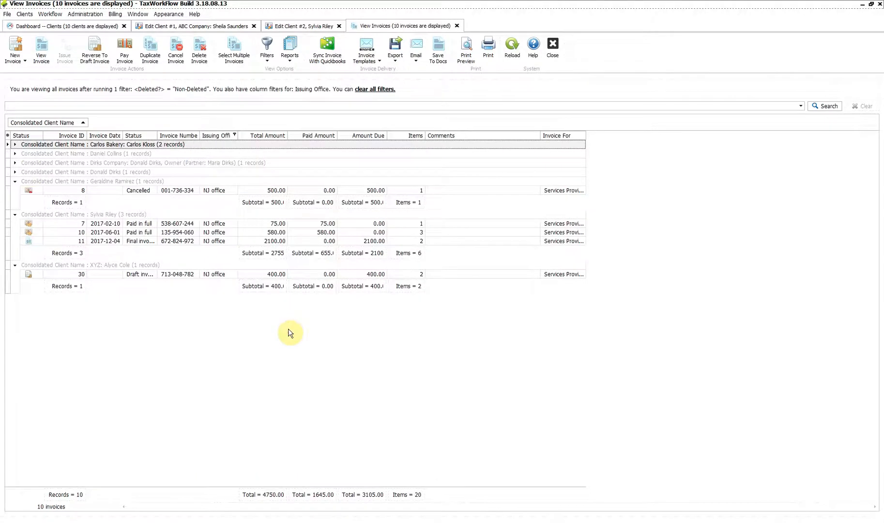
{"action": "left_click", "coordinate": [15, 172]}
{"action": "left_click", "coordinate": [15, 163]}
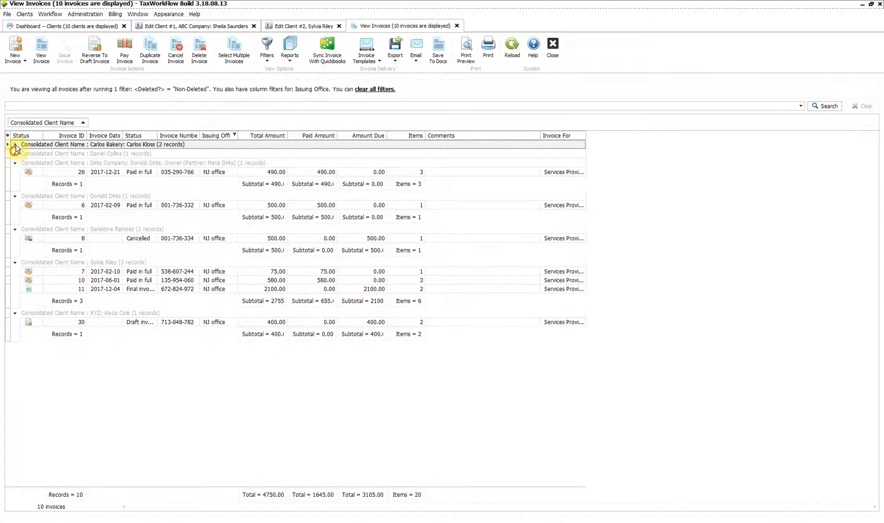
{"action": "left_click", "coordinate": [15, 144]}
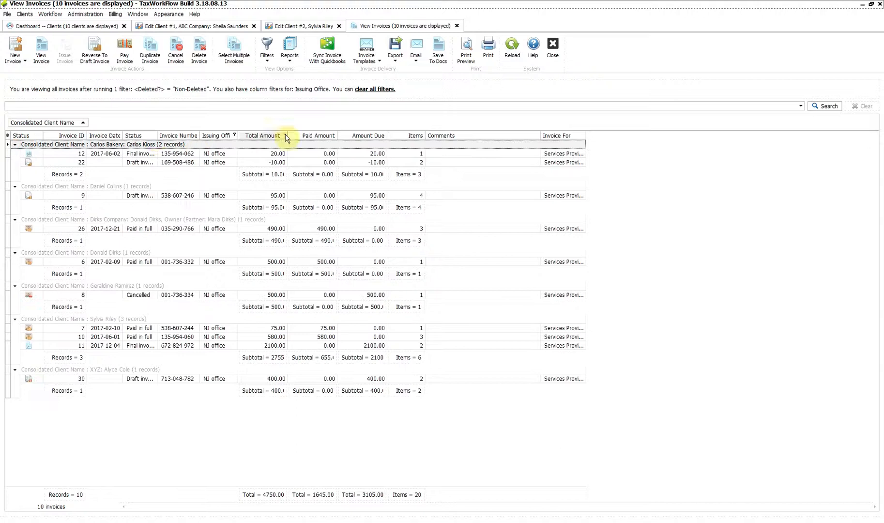
Filter the grouped invoices to the Paid in full status and fix the column widths.
{"action": "left_click", "coordinate": [154, 135]}
{"action": "left_click", "coordinate": [119, 185]}
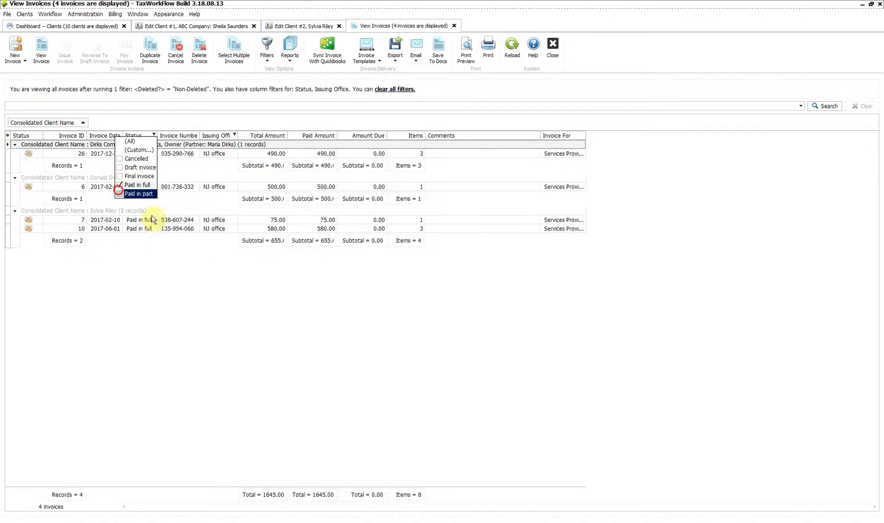
{"action": "left_click", "coordinate": [273, 381]}
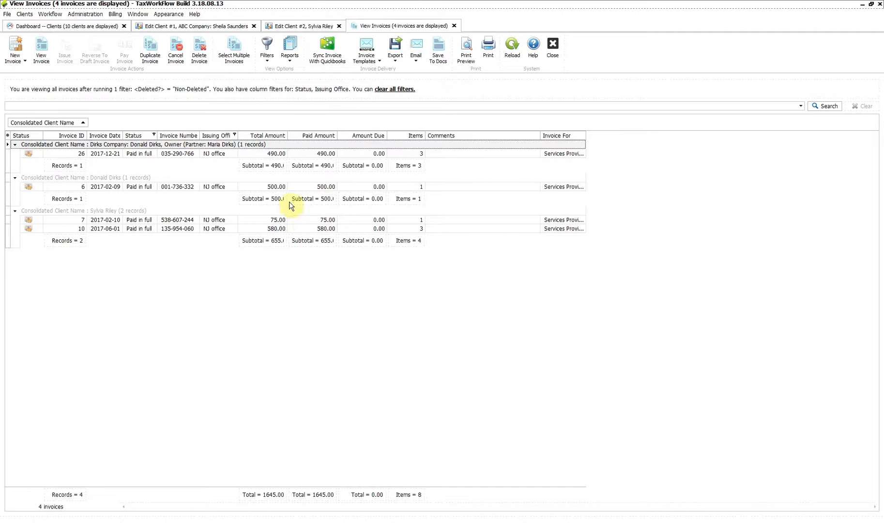
{"action": "right_click", "coordinate": [272, 213]}
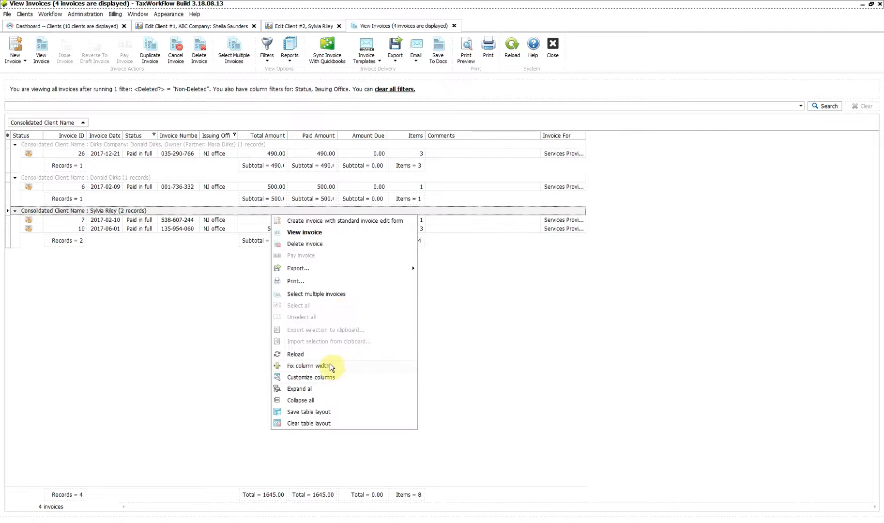
{"action": "left_click", "coordinate": [327, 367]}
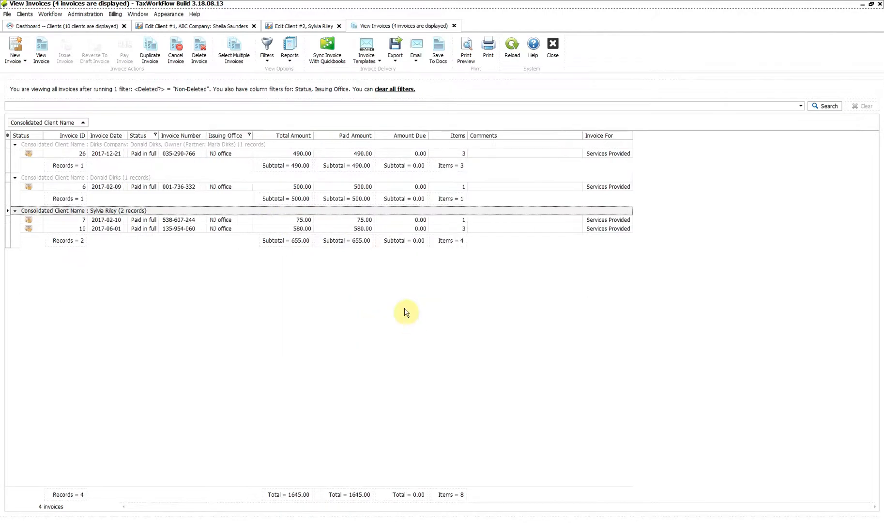
{"action": "left_click", "coordinate": [267, 49]}
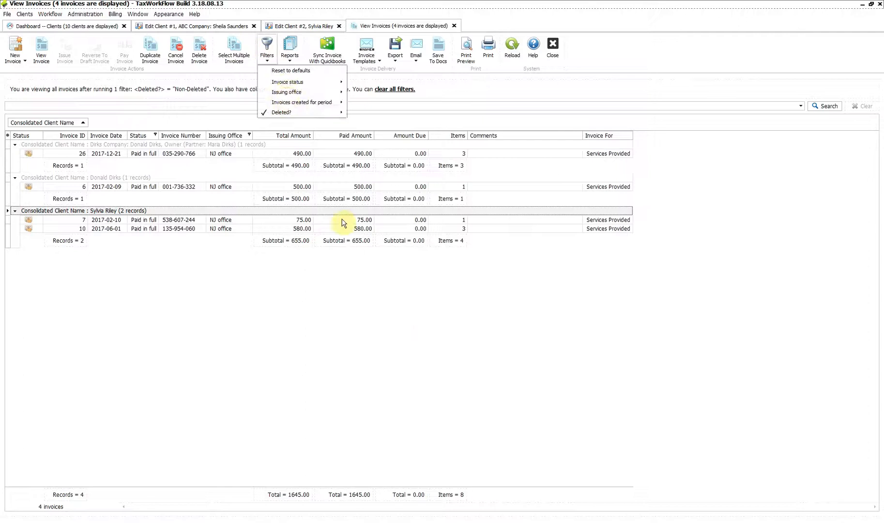
{"action": "left_click", "coordinate": [400, 329]}
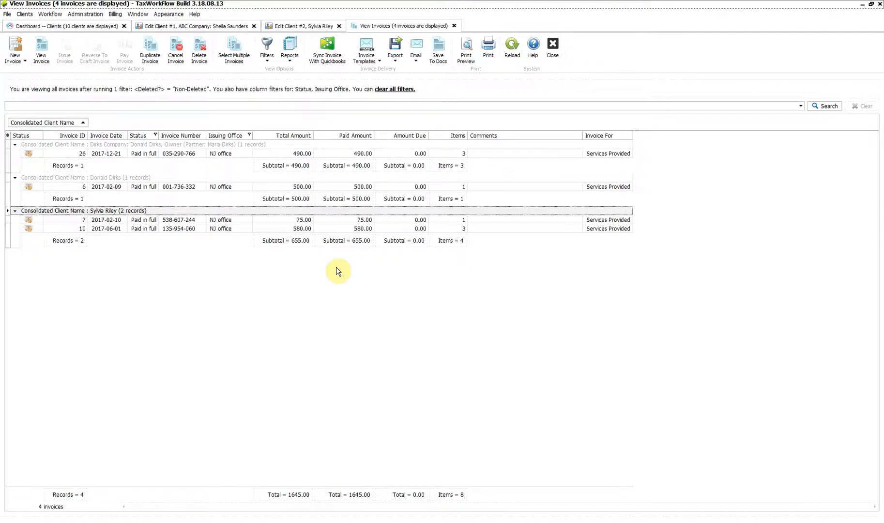
Return to the client's own invoices and create a new invoice with the standard invoice edit form.
{"action": "key", "text": "ctrl+shift+Tab"}
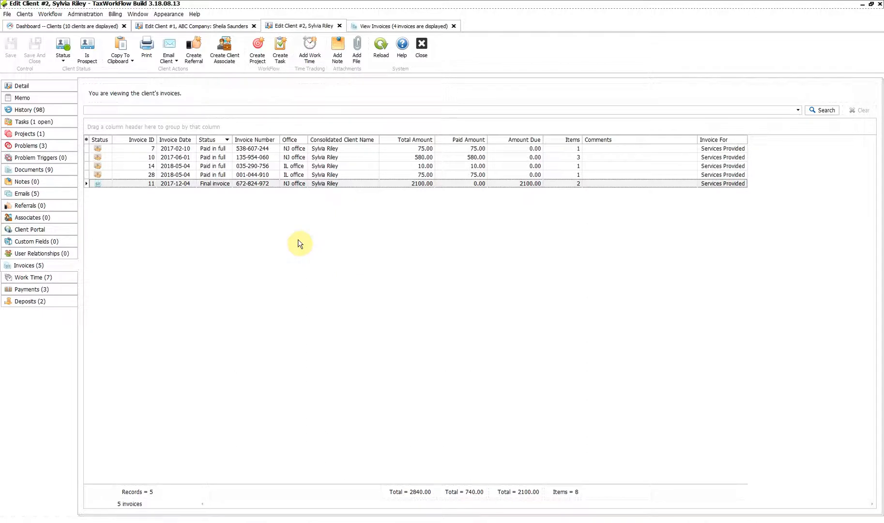
{"action": "right_click", "coordinate": [186, 215]}
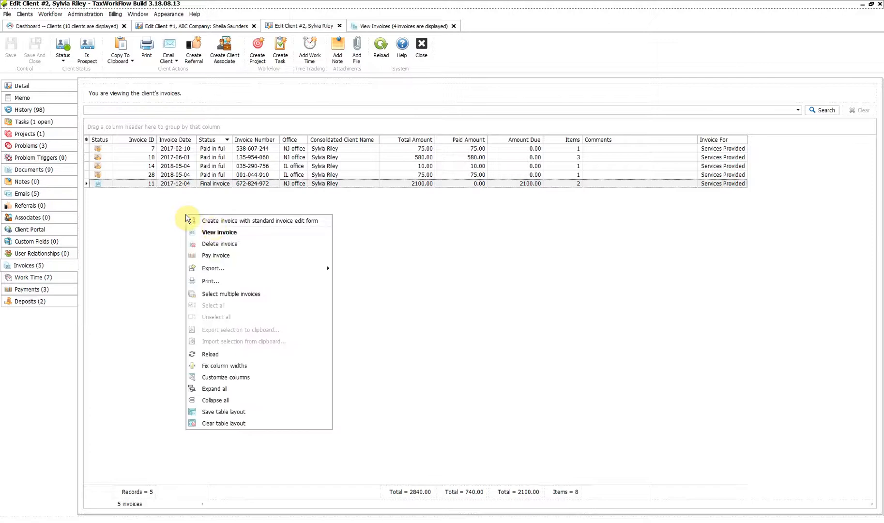
{"action": "left_click", "coordinate": [227, 233]}
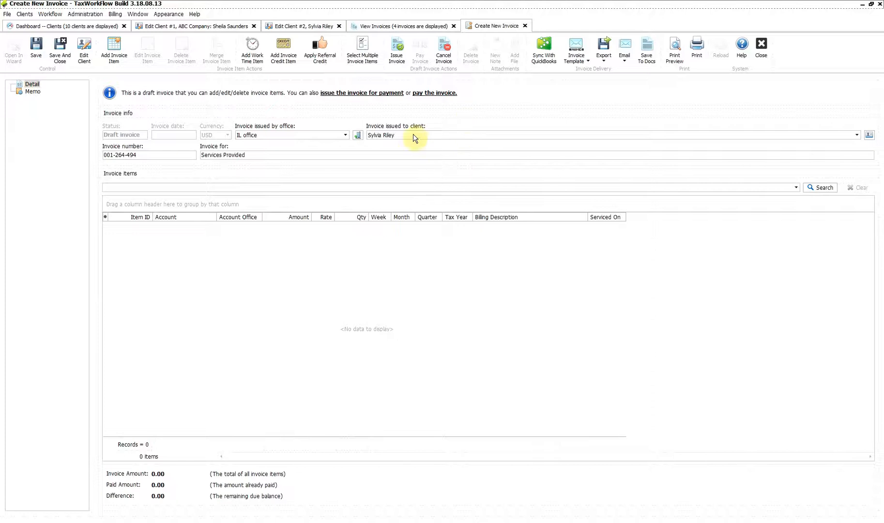
Check the Serviced by office choices in the client's details and return to the new invoice.
{"action": "left_click", "coordinate": [305, 26]}
{"action": "left_click", "coordinate": [23, 85]}
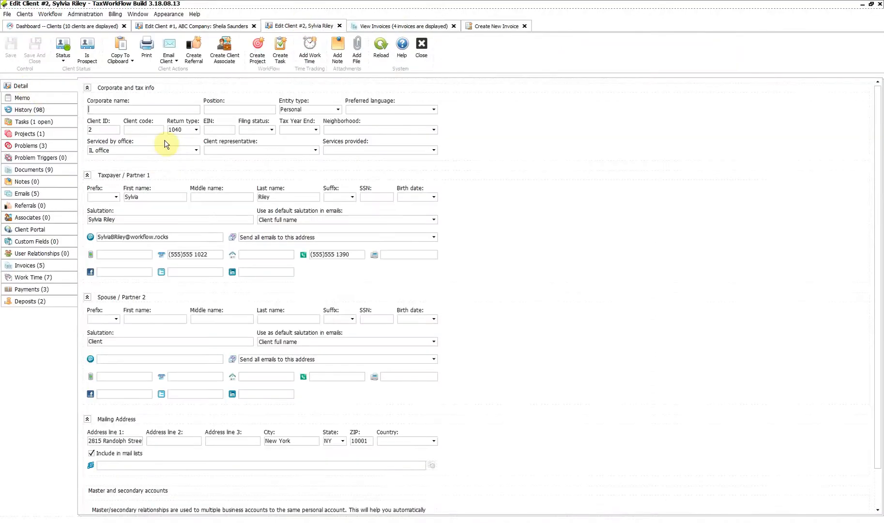
{"action": "left_click", "coordinate": [140, 150]}
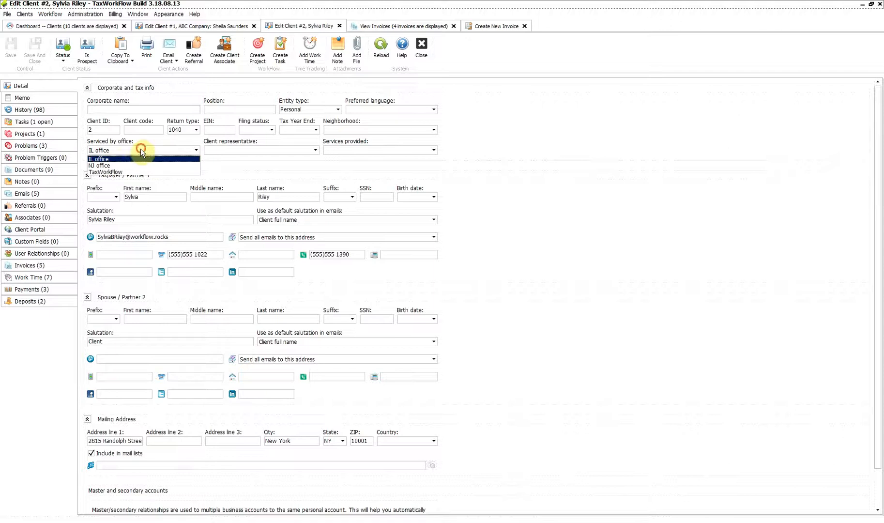
{"action": "left_click", "coordinate": [496, 26]}
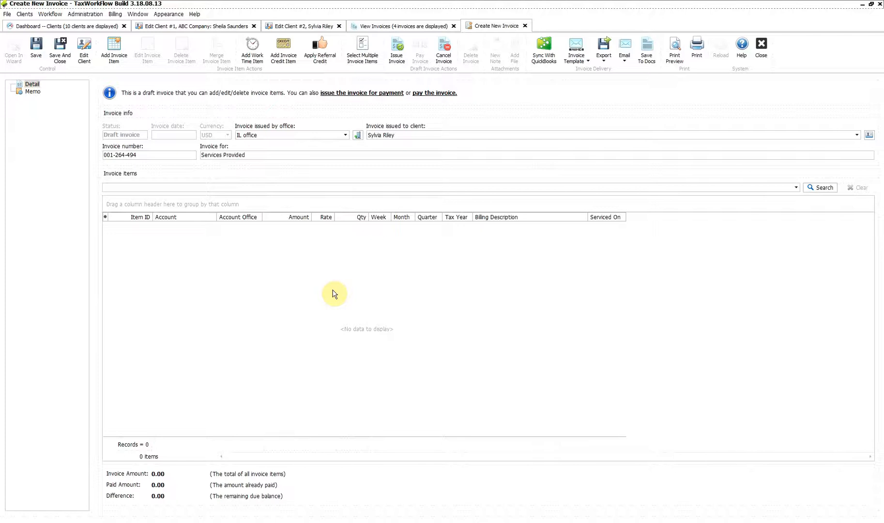
Add a Tax Preparation Services item to the draft invoice, save it, and widen the items table's Account column.
{"action": "left_click", "coordinate": [114, 51]}
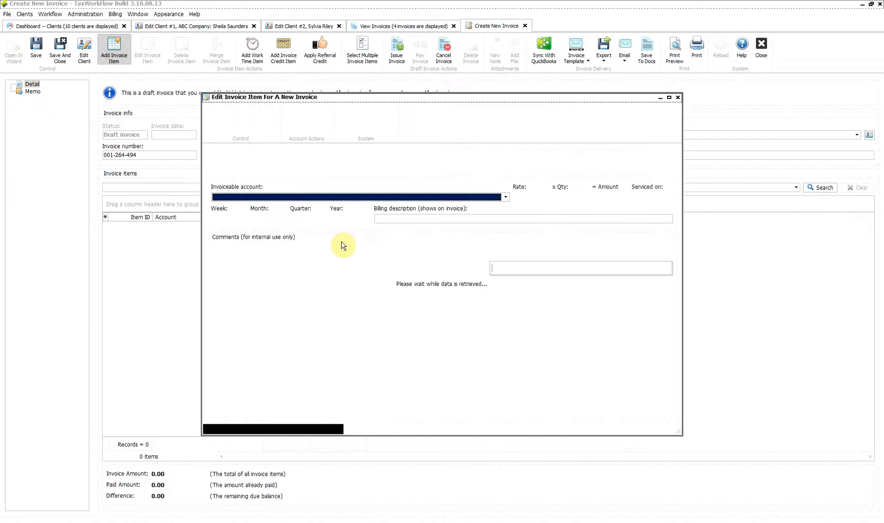
{"action": "left_click", "coordinate": [268, 198]}
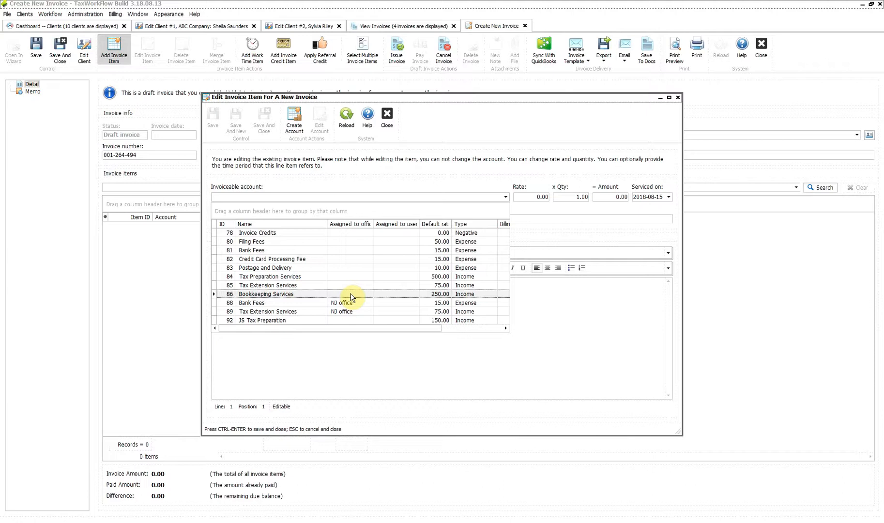
{"action": "left_click", "coordinate": [336, 276]}
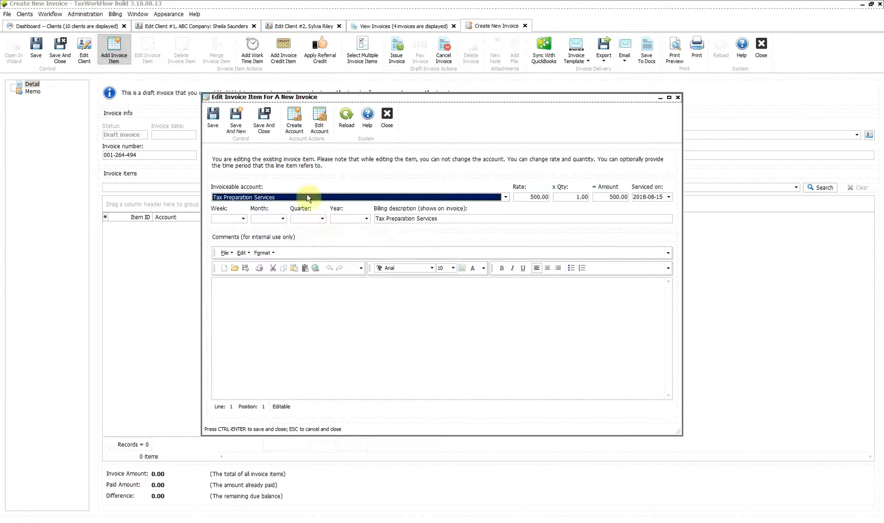
{"action": "left_click", "coordinate": [265, 127]}
{"action": "left_click", "coordinate": [303, 227]}
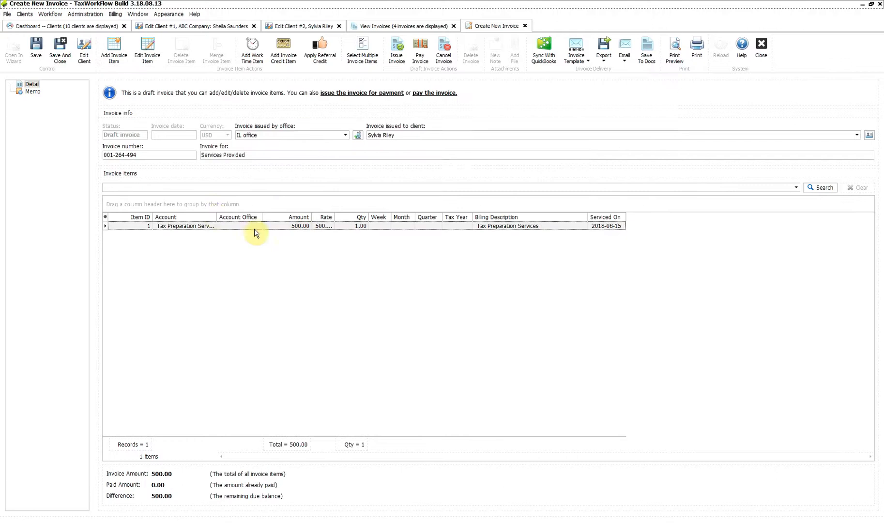
{"action": "left_click_drag", "start_coordinate": [217, 218], "coordinate": [299, 231]}
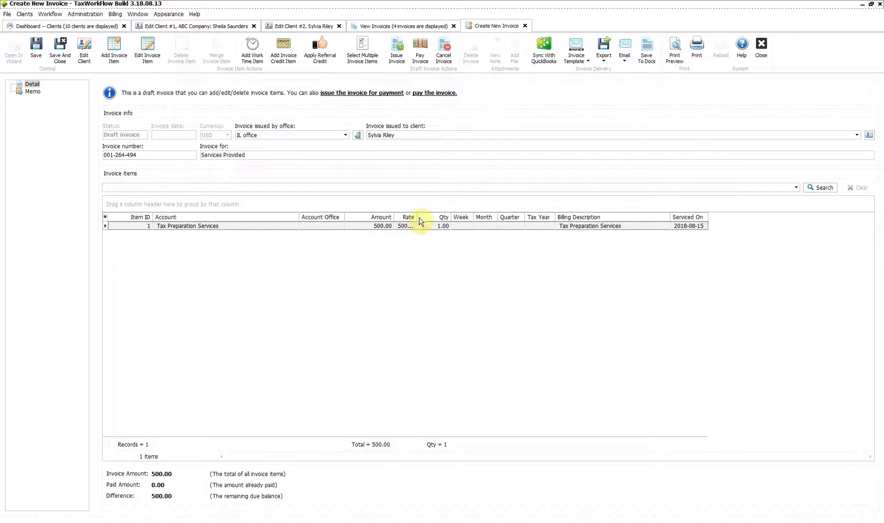
Widen the items table's Rate column, set the Tax Preparation Services item's rate to 250.00 and save it.
{"action": "left_click_drag", "start_coordinate": [420, 218], "coordinate": [450, 223]}
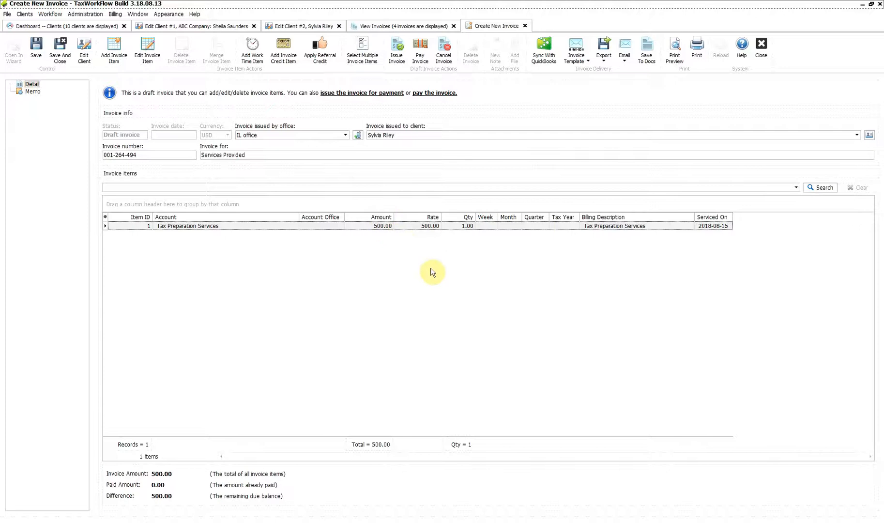
{"action": "double_click", "coordinate": [403, 228]}
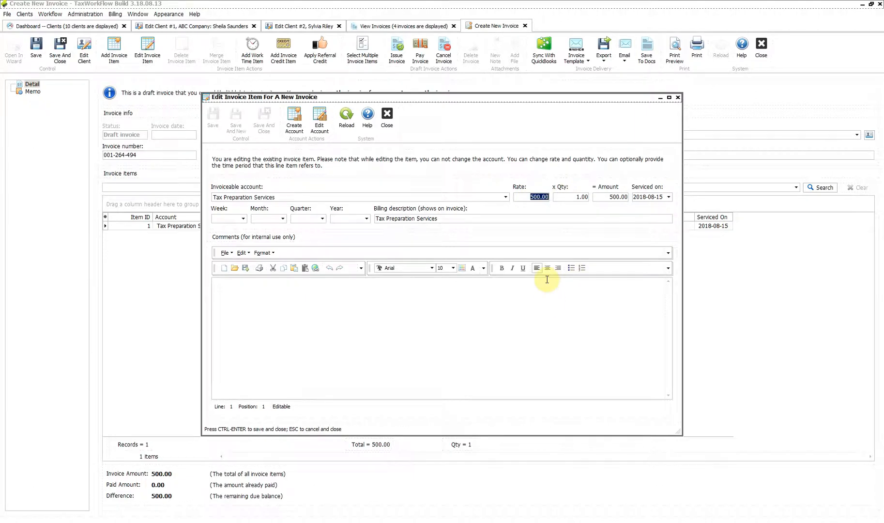
{"action": "type", "text": "250"}
{"action": "left_click", "coordinate": [575, 197]}
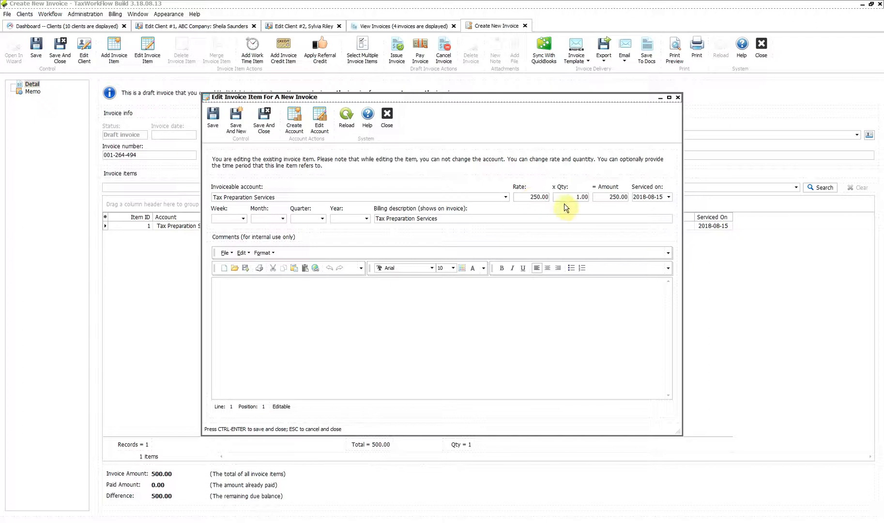
{"action": "left_click", "coordinate": [264, 117]}
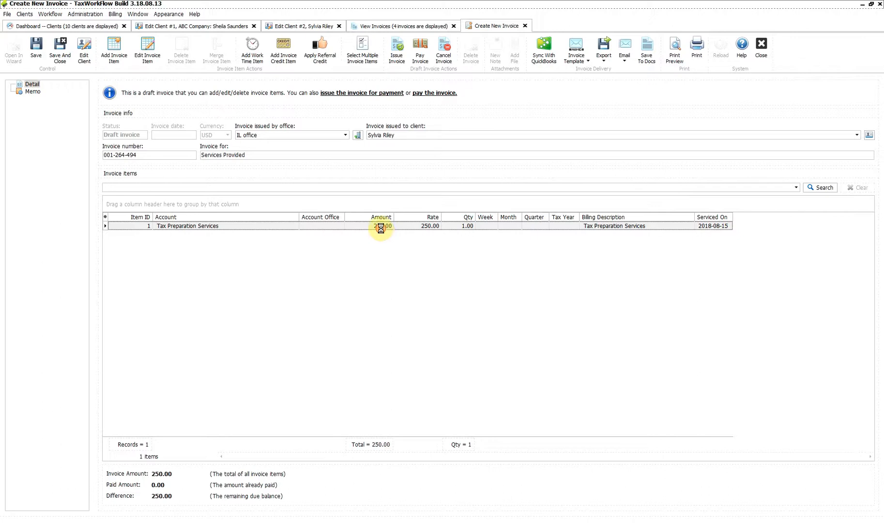
{"action": "double_click", "coordinate": [382, 227]}
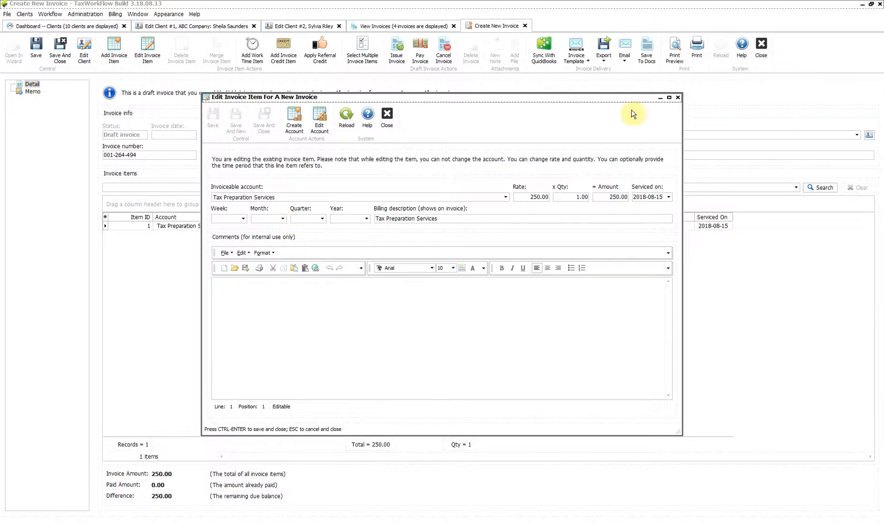
{"action": "left_click", "coordinate": [677, 98]}
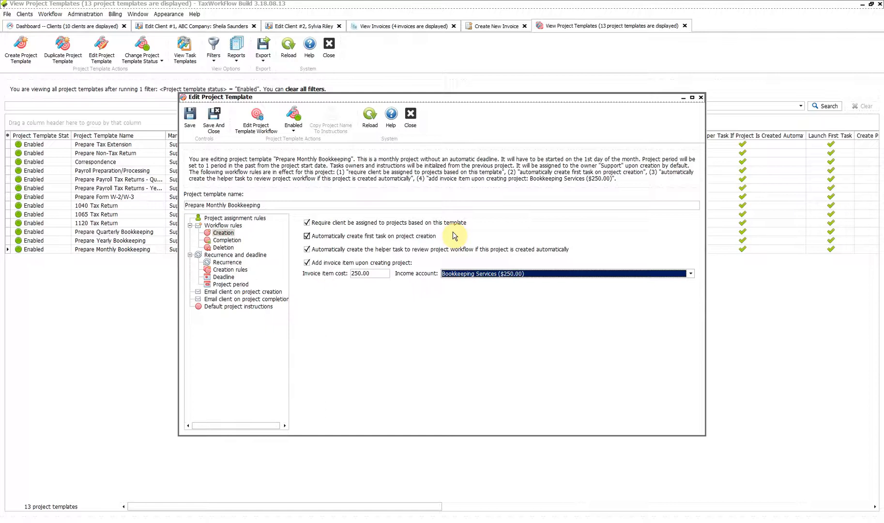
Close the Prepare Monthly Bookkeeping project template and return to the new invoice.
{"action": "left_click", "coordinate": [414, 122]}
{"action": "left_click", "coordinate": [400, 280]}
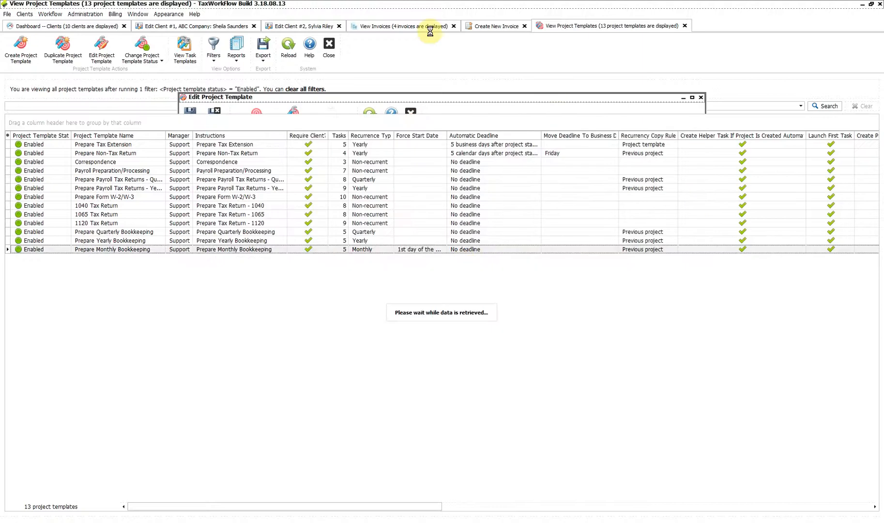
{"action": "left_click", "coordinate": [485, 27]}
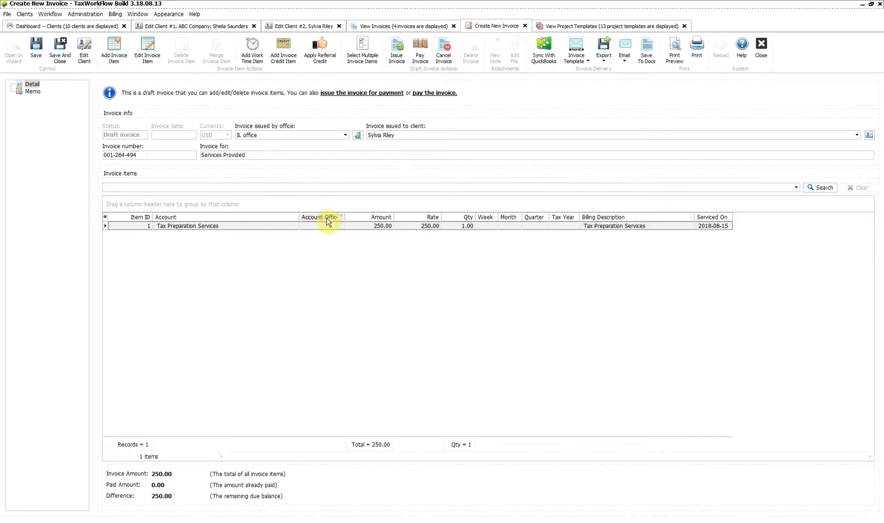
Review the billing description and internal comments of the Tax Preparation Services item, leaving them as they are.
{"action": "double_click", "coordinate": [303, 225]}
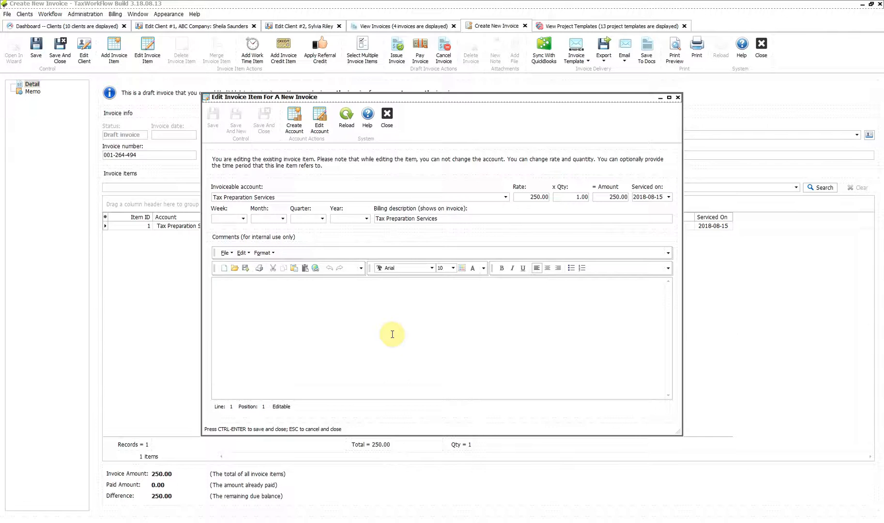
{"action": "left_click_drag", "start_coordinate": [436, 218], "coordinate": [382, 218]}
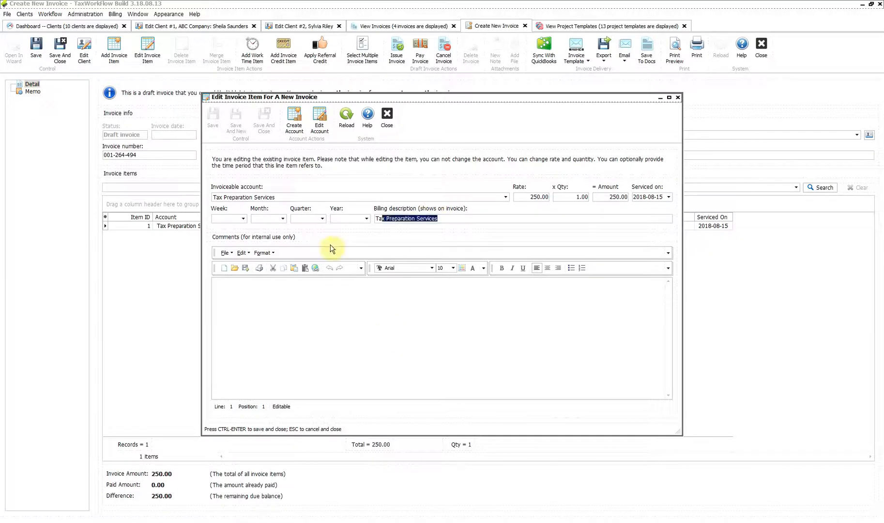
{"action": "left_click_drag", "start_coordinate": [332, 249], "coordinate": [337, 314]}
{"action": "left_click", "coordinate": [298, 331]}
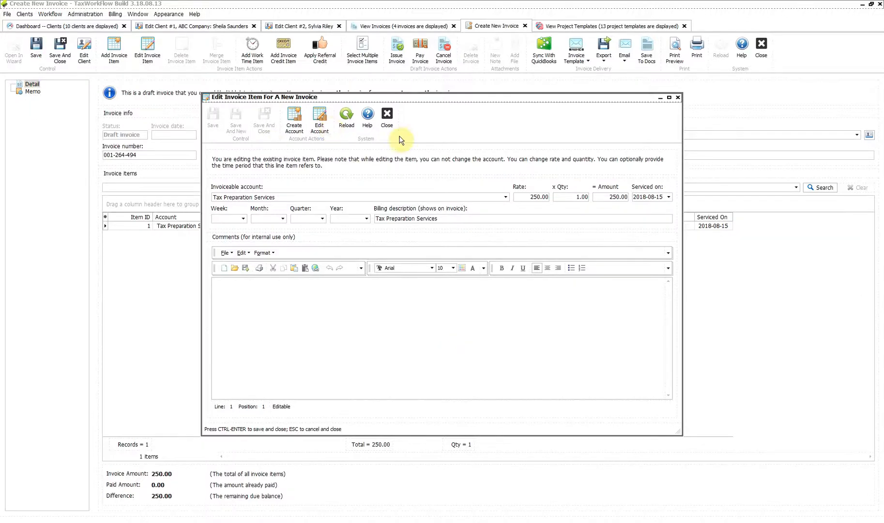
{"action": "left_click", "coordinate": [387, 117]}
{"action": "left_click", "coordinate": [352, 224]}
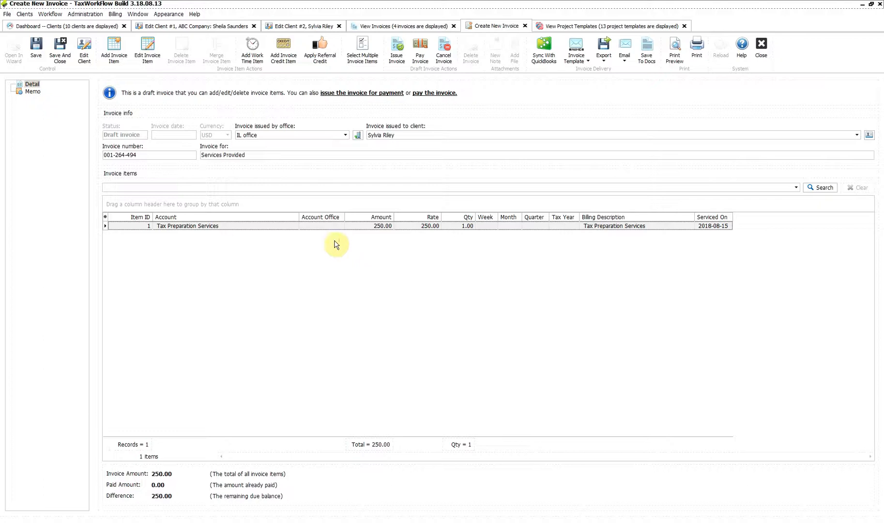
Add a Postage and Delivery item to the draft invoice and save it.
{"action": "left_click", "coordinate": [123, 60]}
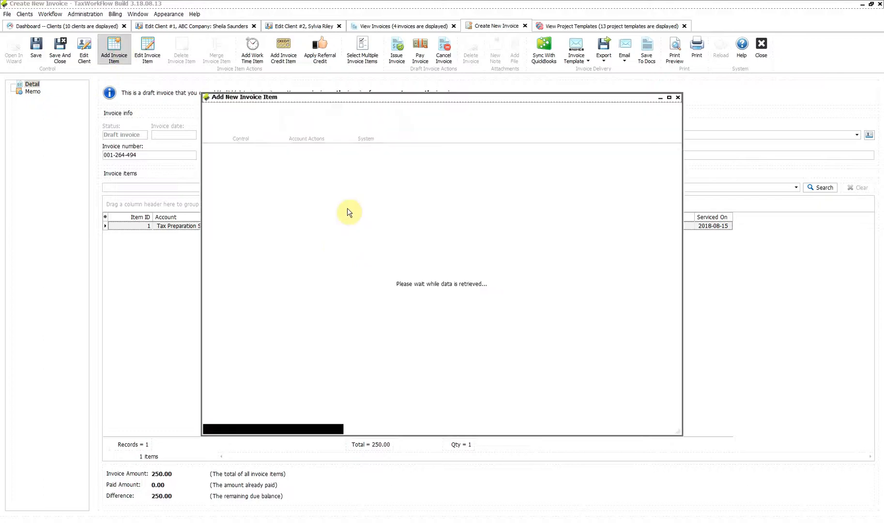
{"action": "left_click", "coordinate": [316, 198]}
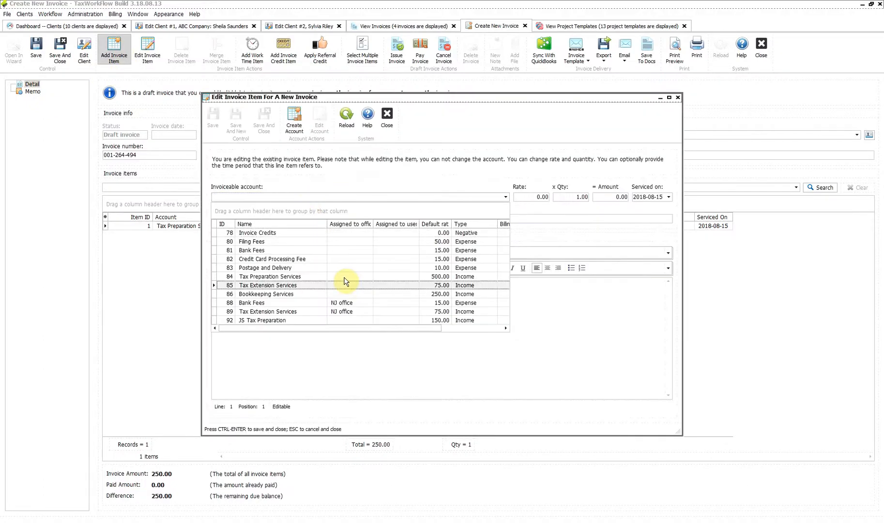
{"action": "left_click", "coordinate": [319, 267]}
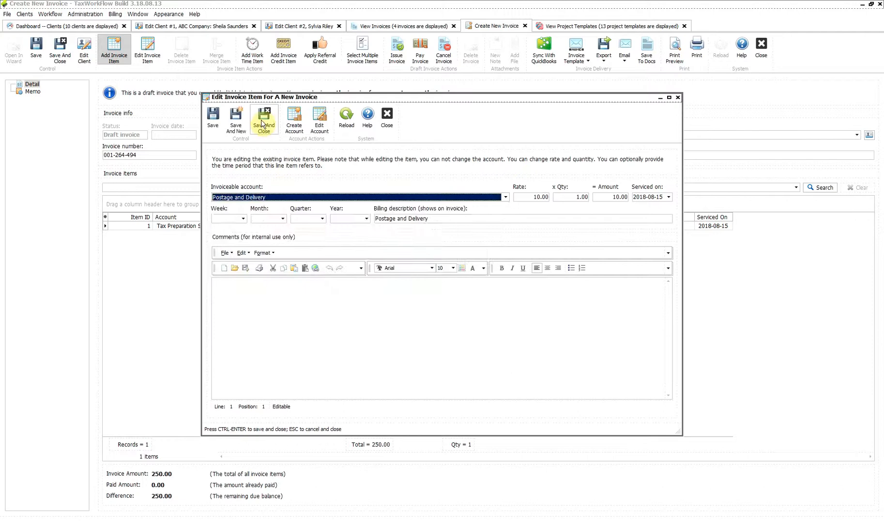
{"action": "left_click", "coordinate": [263, 121]}
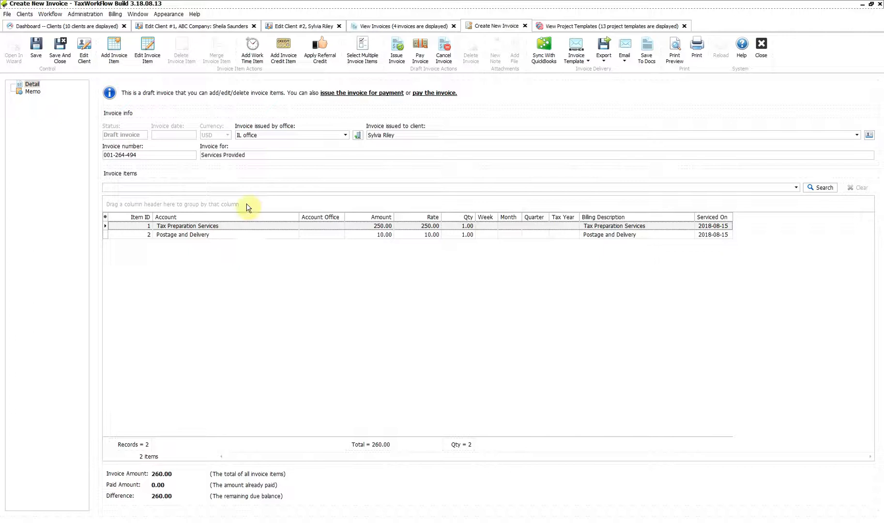
Merge the Tax Preparation Services and Postage and Delivery items into a single Tax Preparation Services item and save it.
{"action": "left_click", "coordinate": [362, 53]}
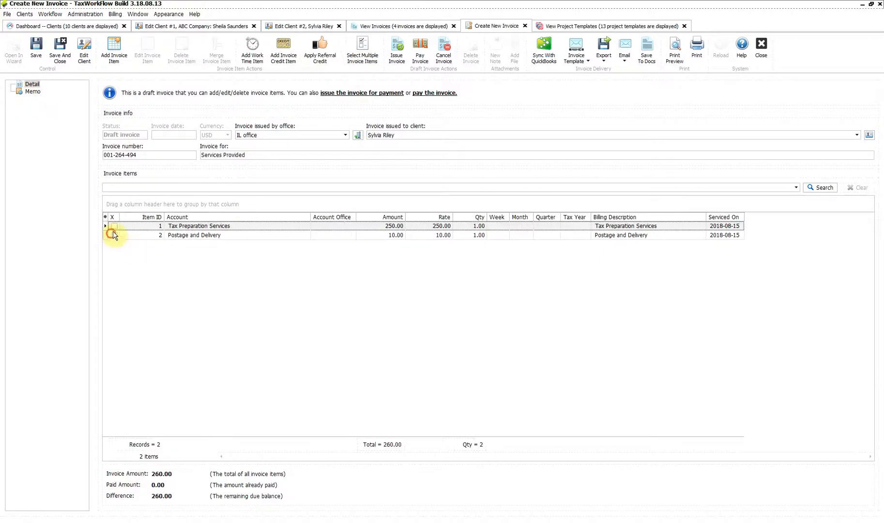
{"action": "left_click", "coordinate": [114, 235]}
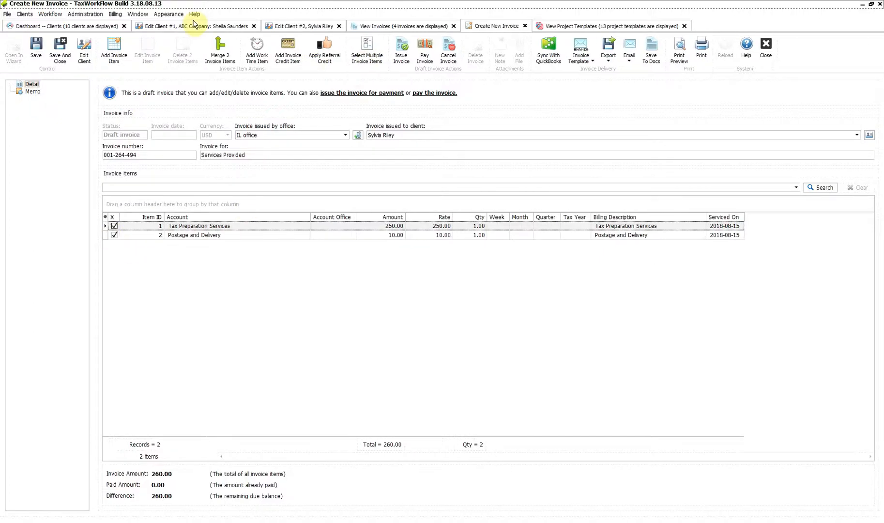
{"action": "left_click", "coordinate": [220, 55]}
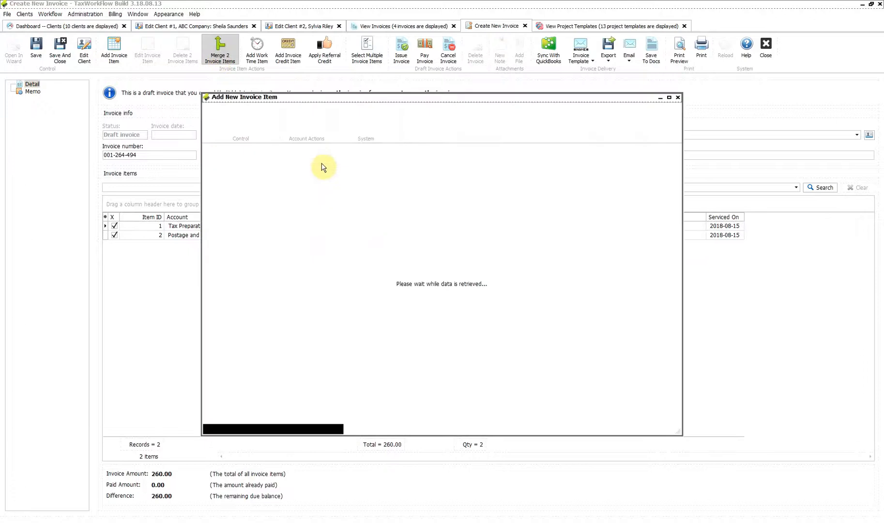
{"action": "left_click", "coordinate": [283, 197]}
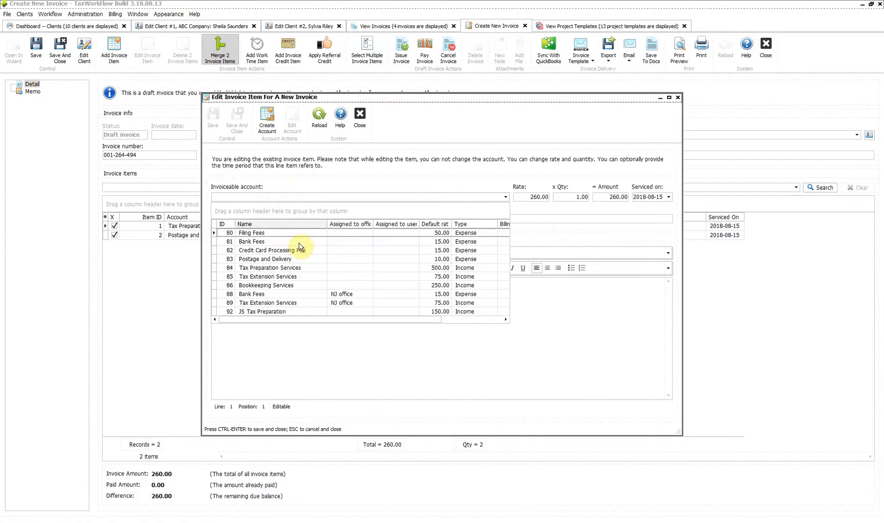
{"action": "left_click", "coordinate": [292, 268]}
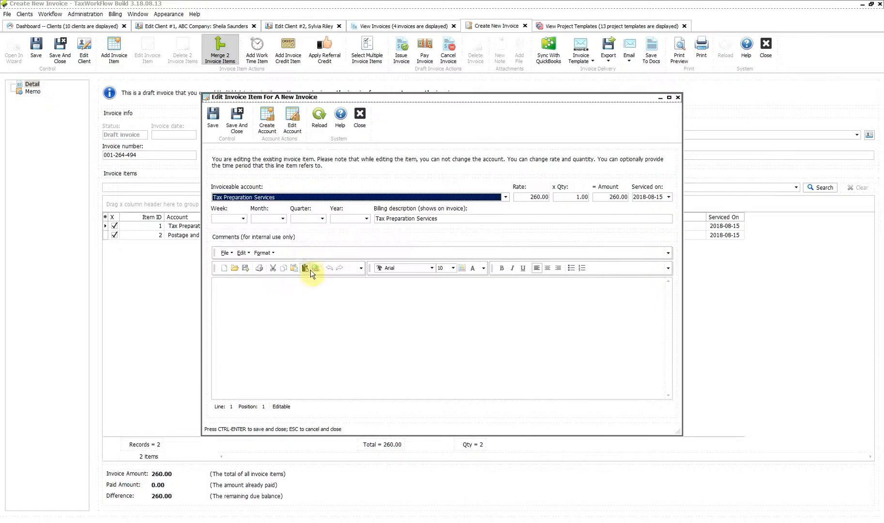
{"action": "left_click", "coordinate": [237, 120]}
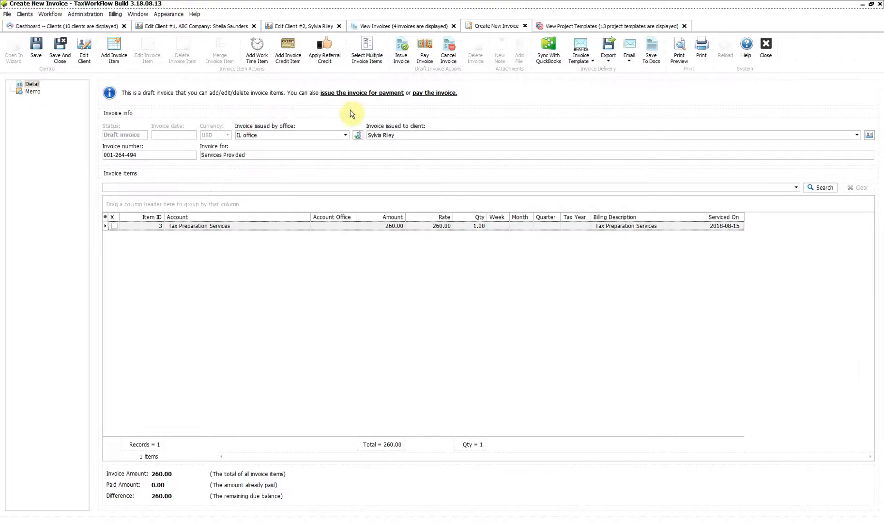
Save the draft invoice and check the invoice credit methods without applying a credit.
{"action": "left_click", "coordinate": [288, 59]}
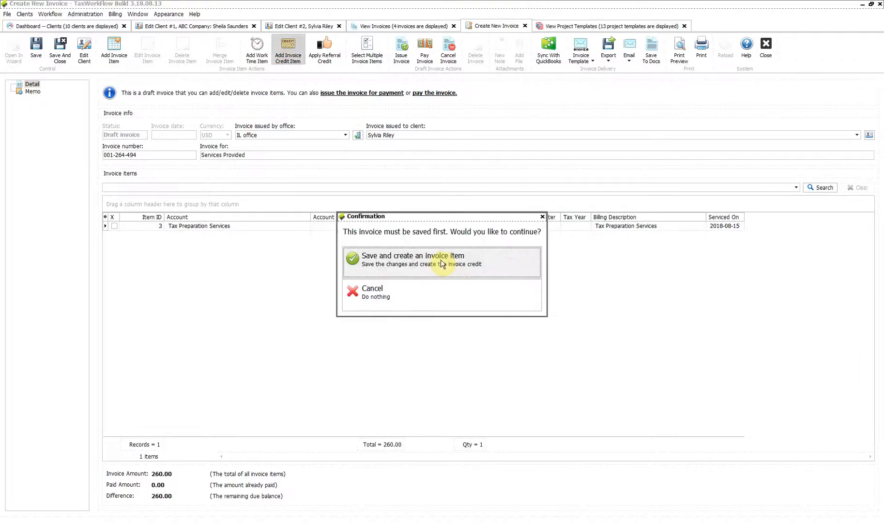
{"action": "left_click", "coordinate": [424, 260]}
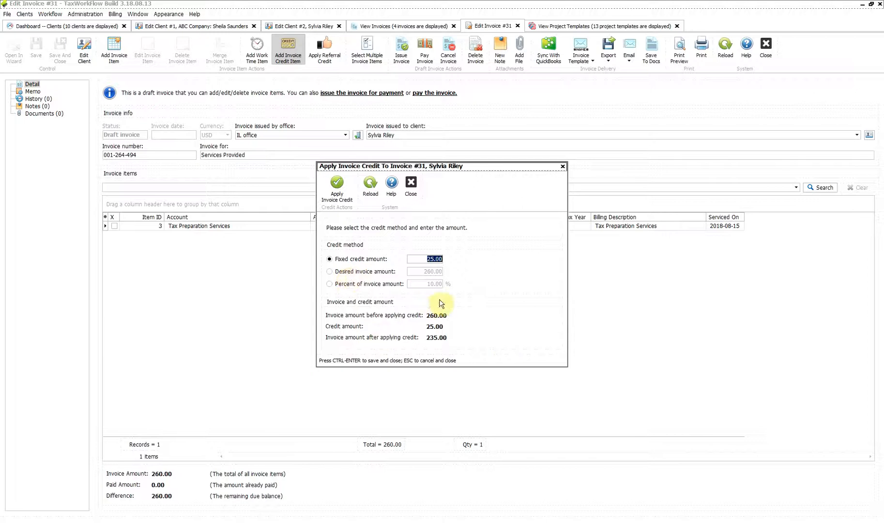
{"action": "left_click", "coordinate": [416, 193]}
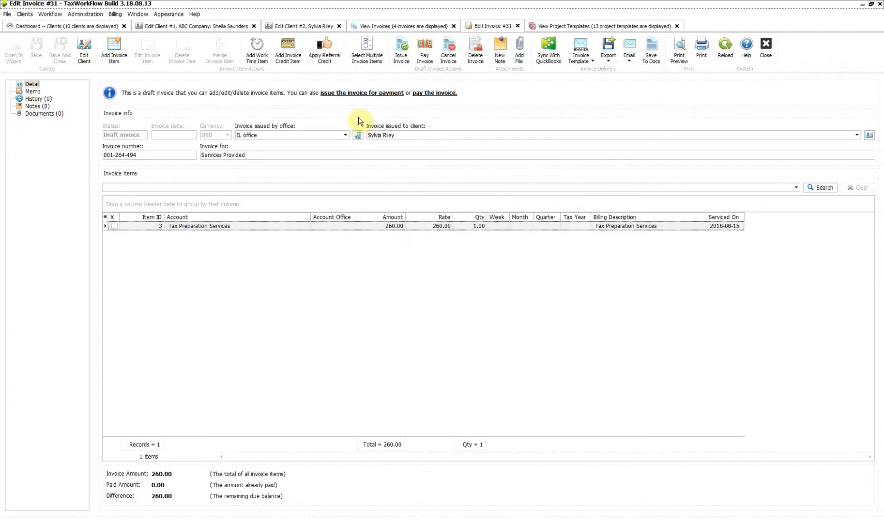
Check the available referral credits and the referred client's pending referral credit, and return to the draft invoice.
{"action": "left_click", "coordinate": [329, 63]}
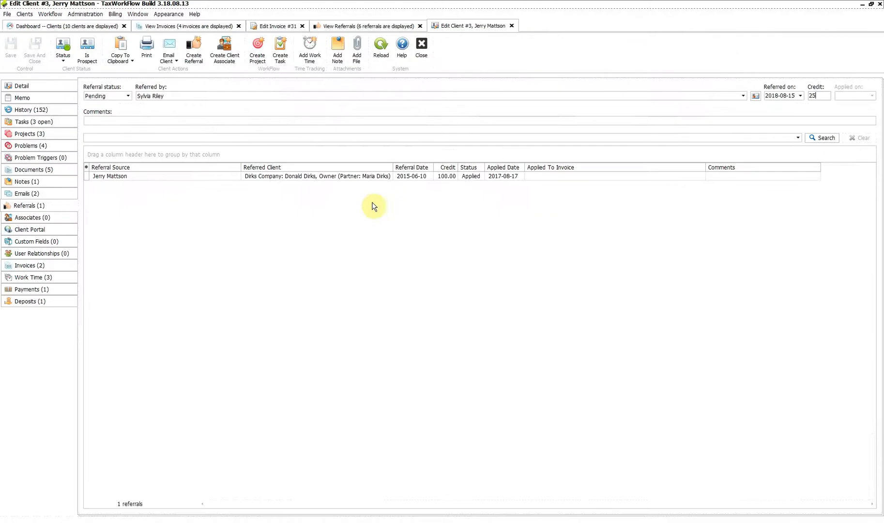
{"action": "left_click", "coordinate": [257, 227]}
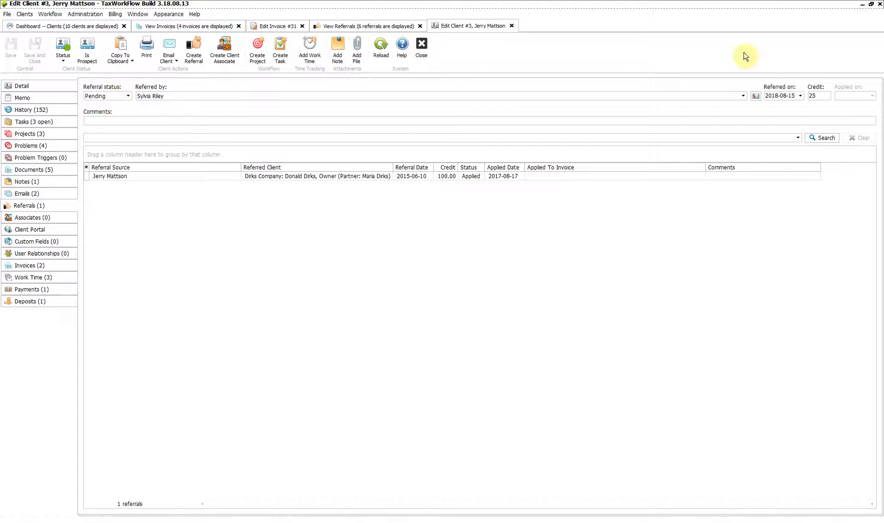
{"action": "double_click", "coordinate": [818, 96]}
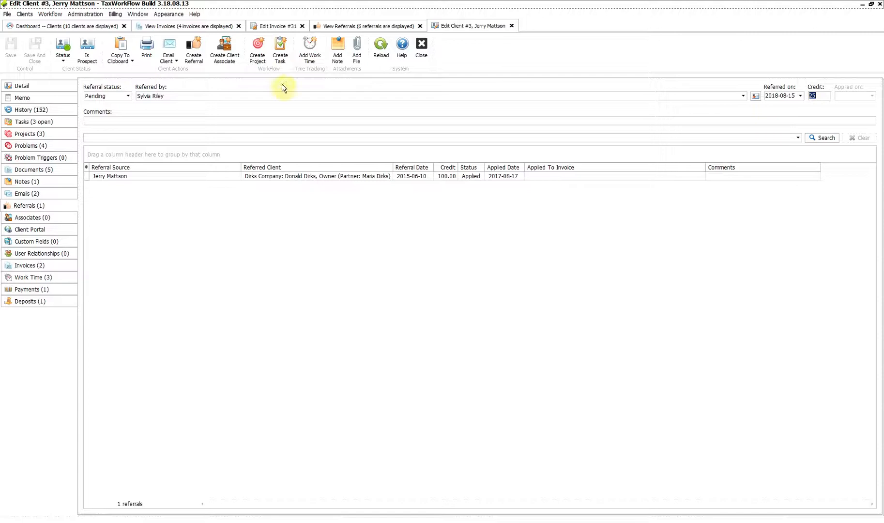
{"action": "left_click", "coordinate": [269, 26]}
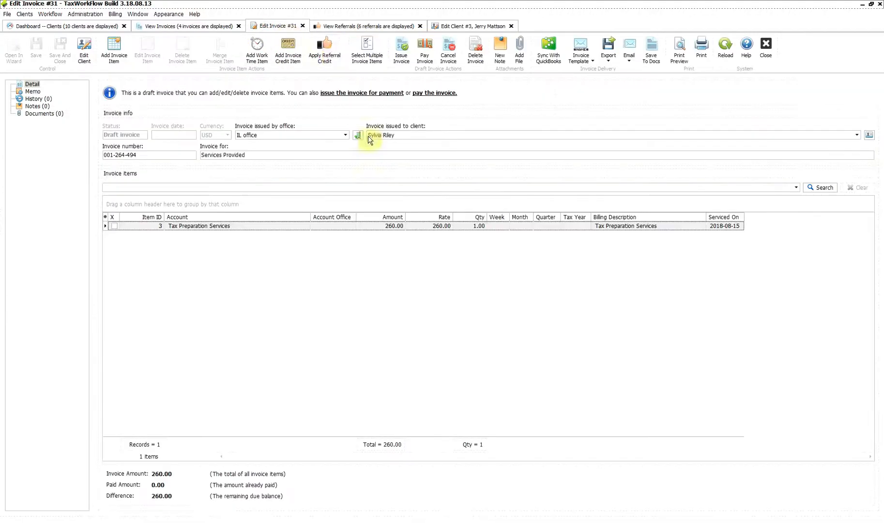
Apply the client's pending 25.00 referral credit to the draft invoice.
{"action": "left_click", "coordinate": [333, 62]}
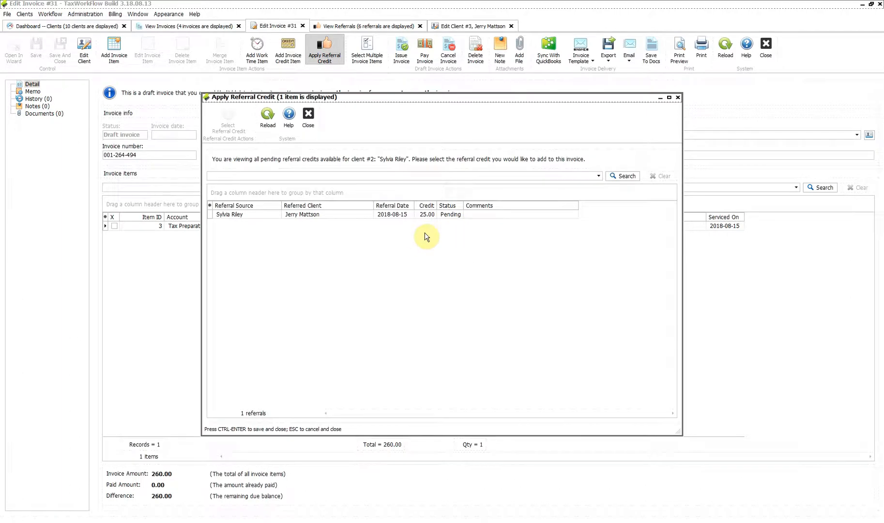
{"action": "left_click", "coordinate": [280, 215]}
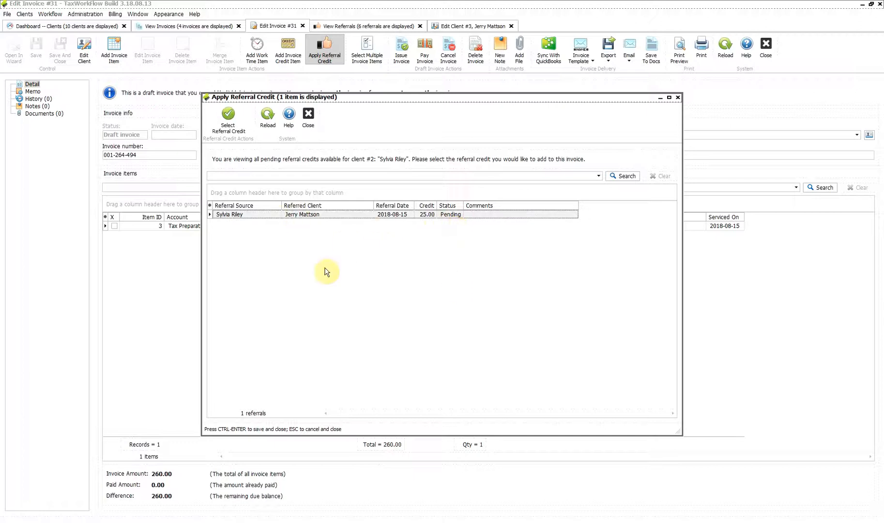
{"action": "left_click", "coordinate": [236, 131]}
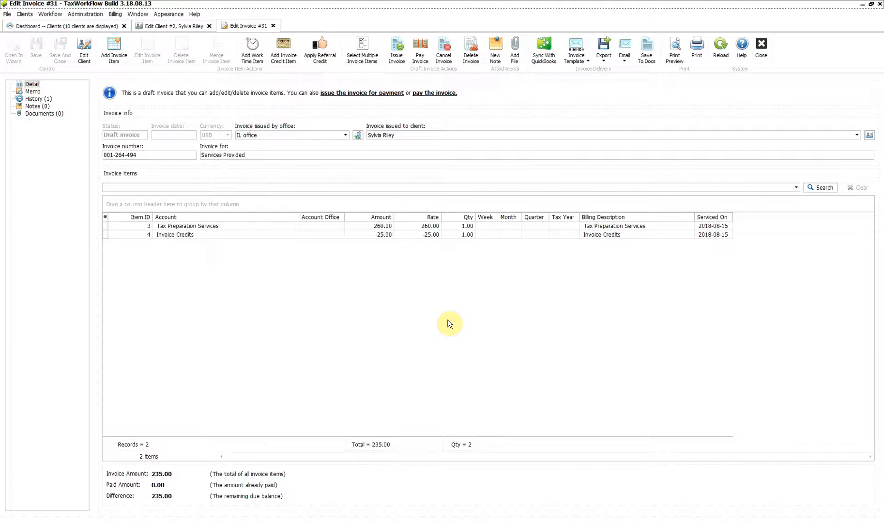
Select both of the client's billable work times and add them to the draft invoice with invoice item review enabled.
{"action": "left_click", "coordinate": [252, 50]}
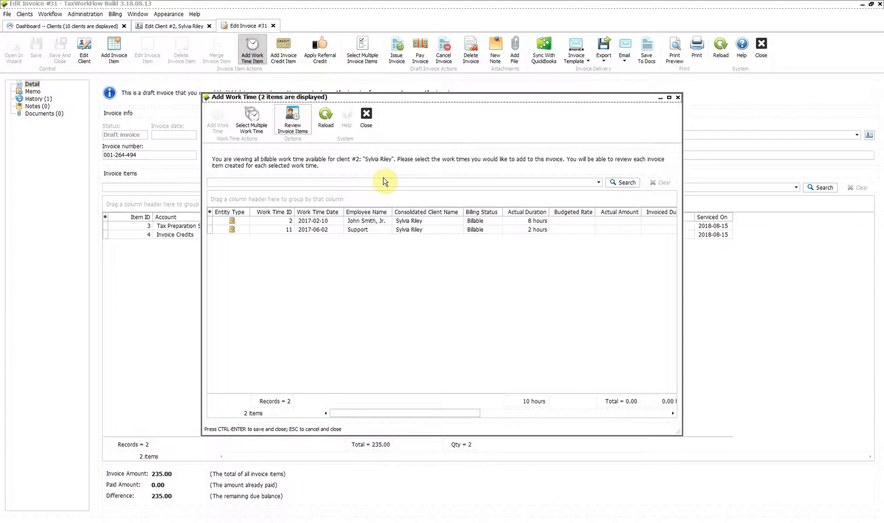
{"action": "left_click", "coordinate": [363, 222]}
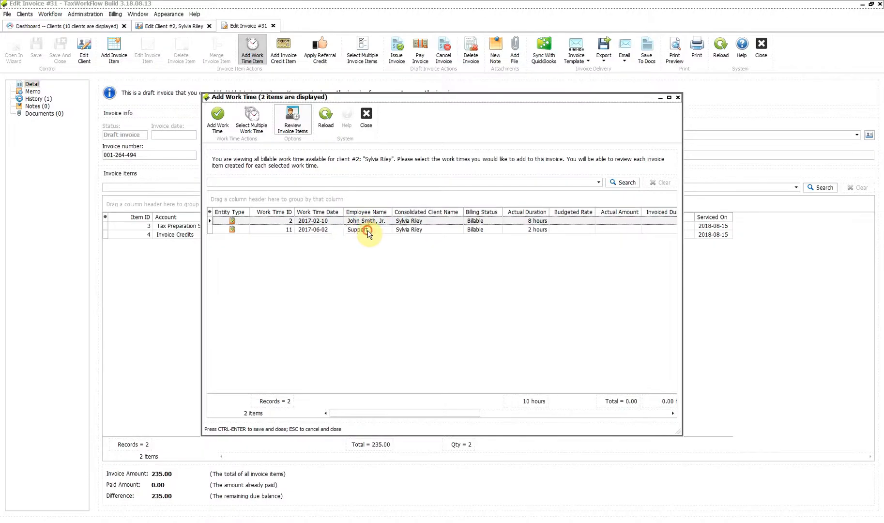
{"action": "left_click", "coordinate": [368, 230]}
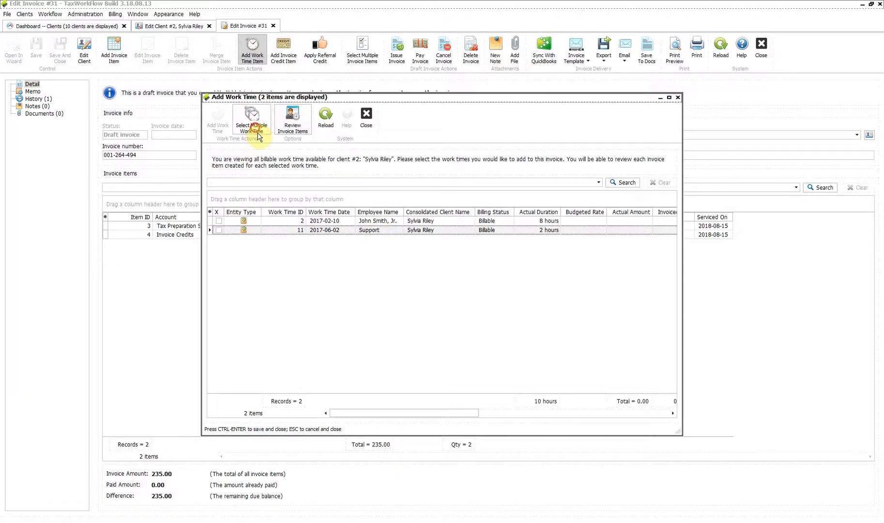
{"action": "left_click", "coordinate": [219, 221]}
{"action": "left_click", "coordinate": [219, 230]}
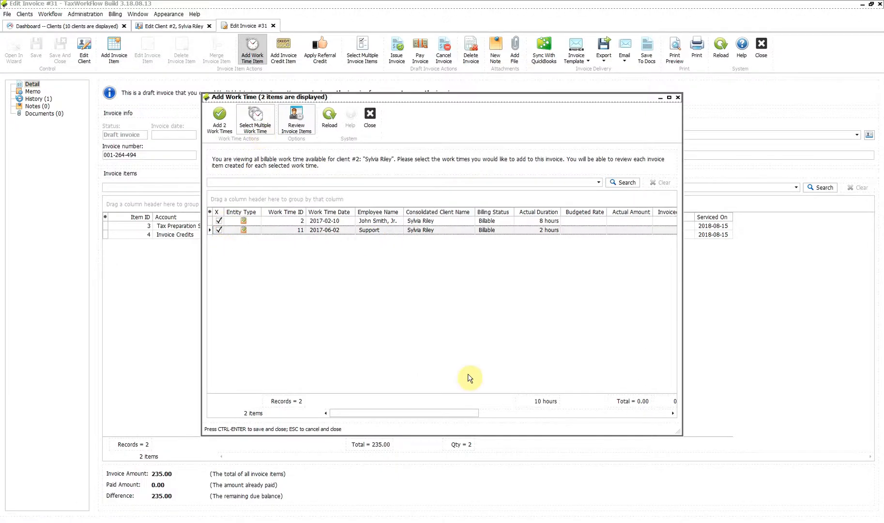
{"action": "left_click_drag", "start_coordinate": [293, 212], "coordinate": [321, 258]}
{"action": "left_click", "coordinate": [296, 120]}
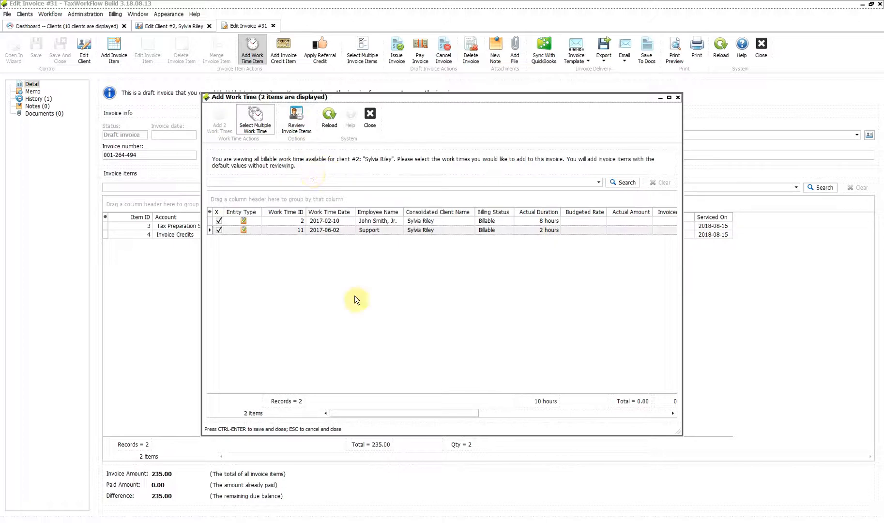
{"action": "left_click", "coordinate": [297, 118]}
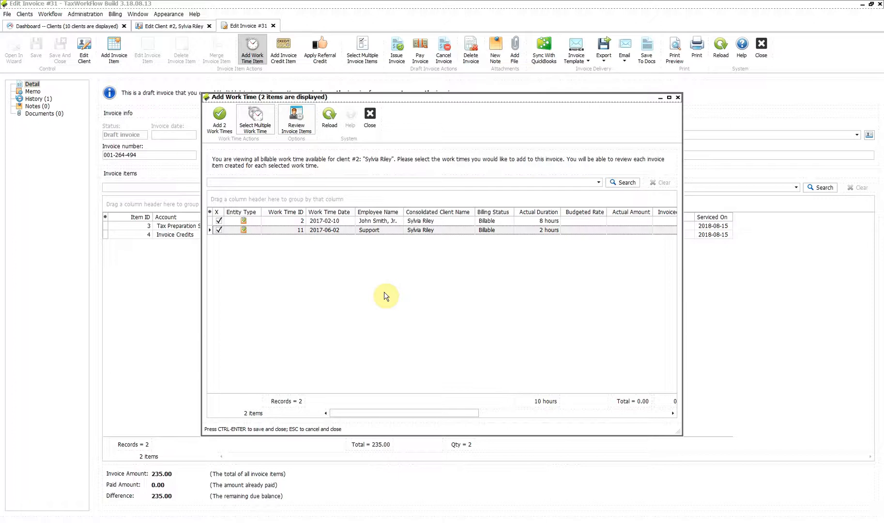
{"action": "left_click", "coordinate": [222, 127]}
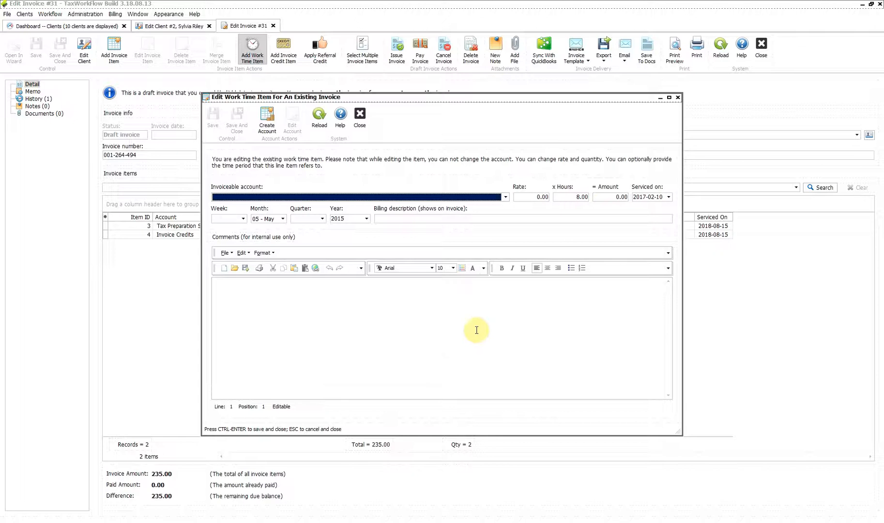
Assign the 8-hour work time to the employee-specific hourly rate account with the 200.00 rate and save the item.
{"action": "left_click", "coordinate": [340, 198]}
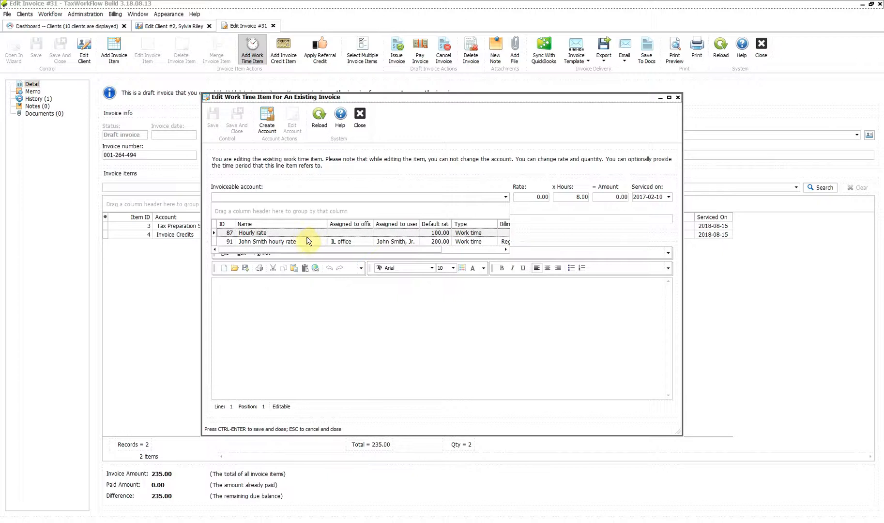
{"action": "left_click", "coordinate": [279, 242]}
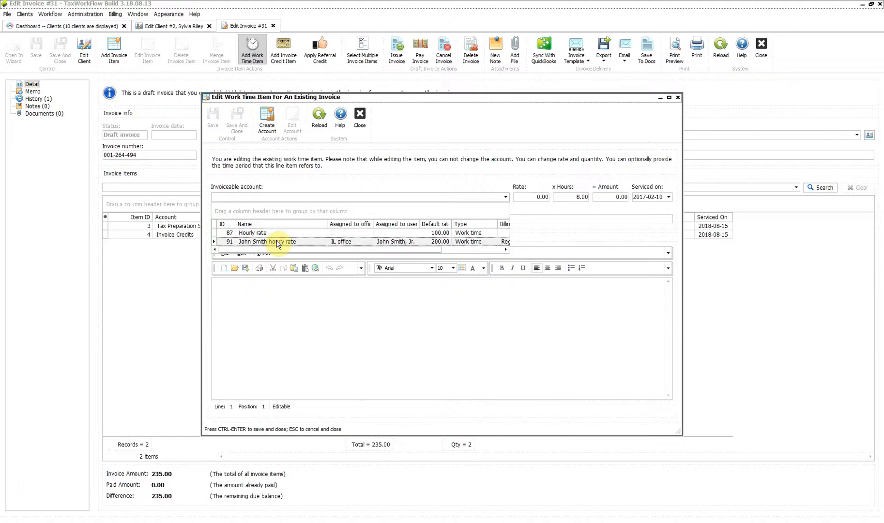
{"action": "left_click", "coordinate": [279, 242]}
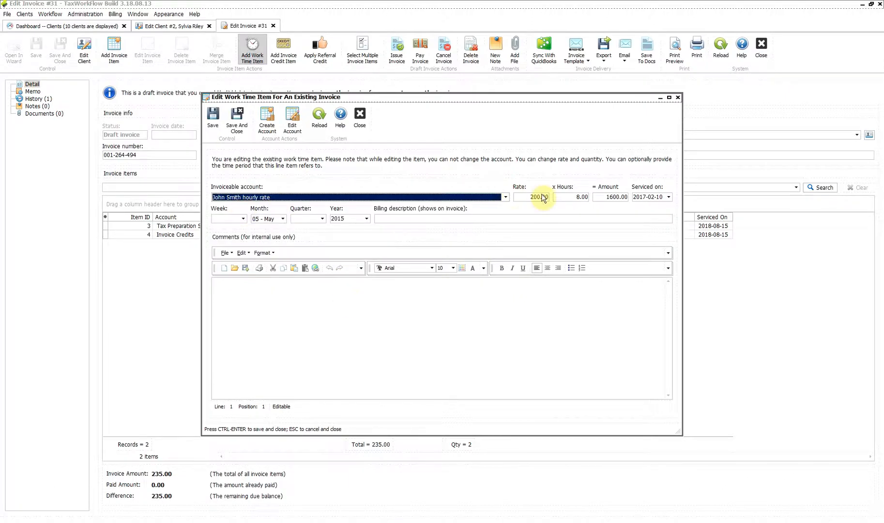
{"action": "left_click", "coordinate": [237, 119]}
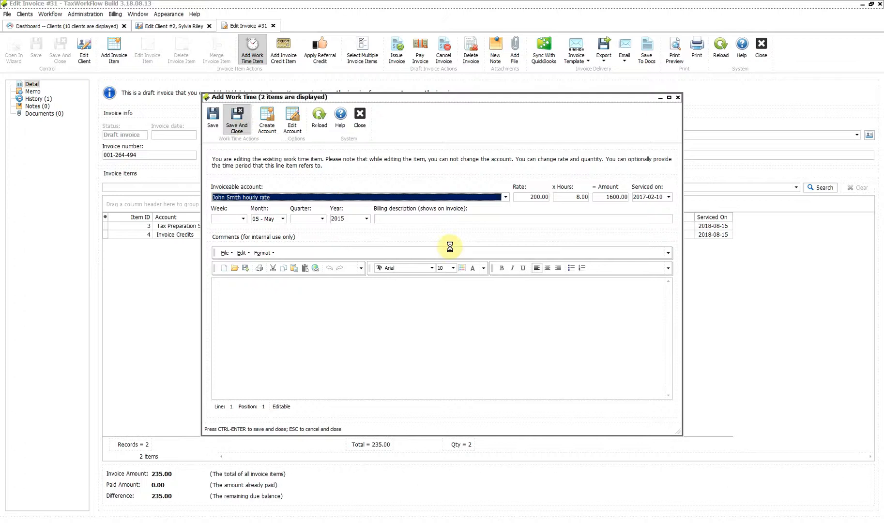
Assign the 2-hour work time to the Hourly rate account, clear its billing description, and save the item.
{"action": "left_click", "coordinate": [245, 196]}
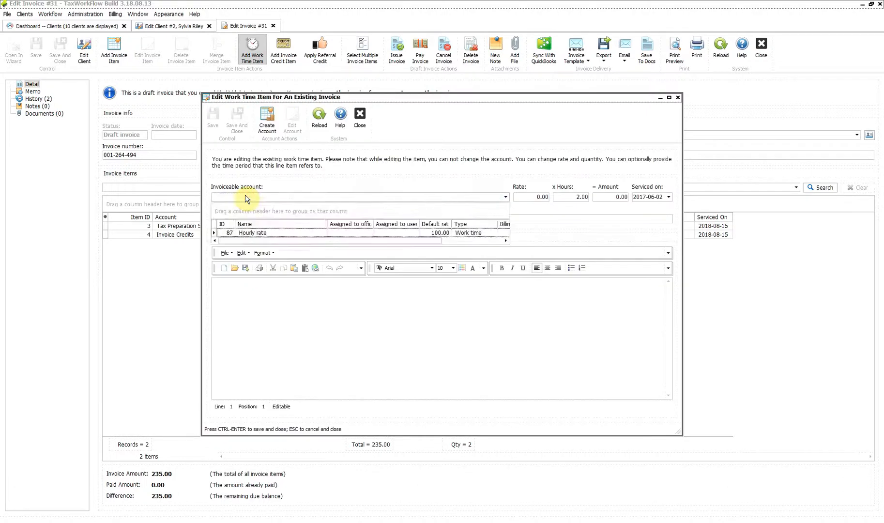
{"action": "left_click", "coordinate": [255, 233]}
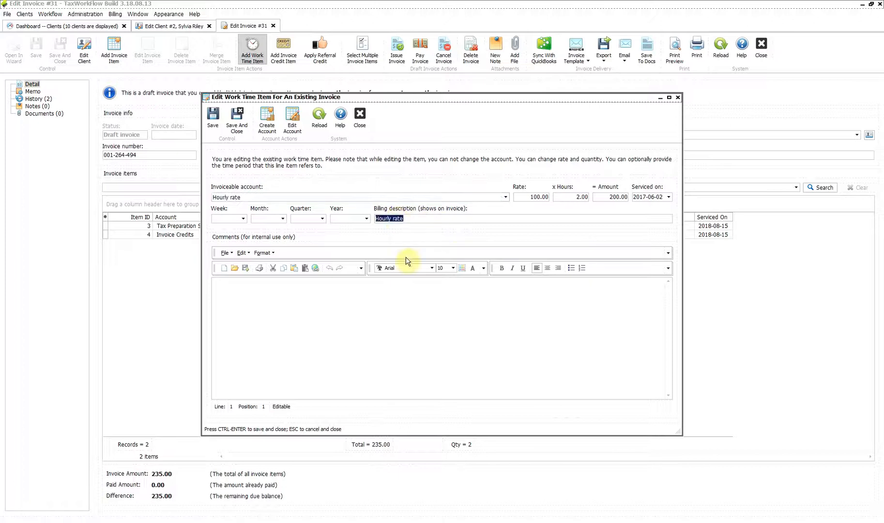
{"action": "left_click", "coordinate": [413, 219]}
{"action": "left_click", "coordinate": [236, 121]}
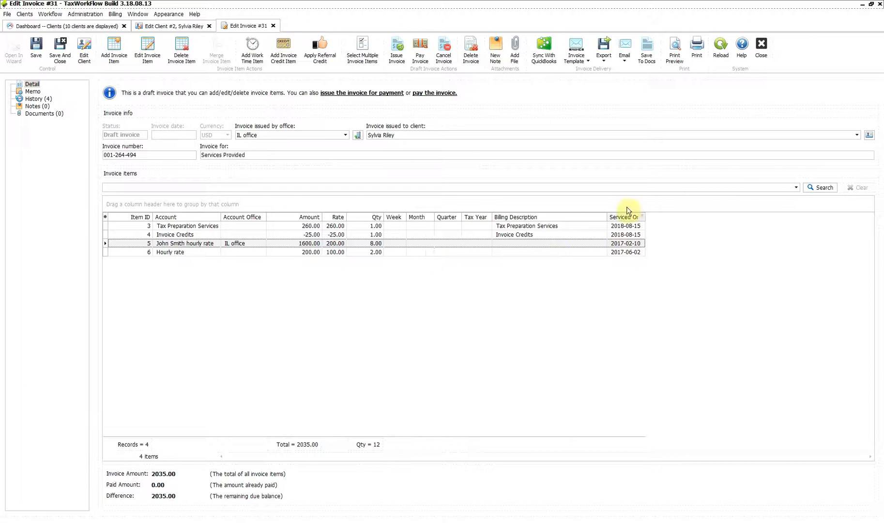
Set the serviced-on date of the 1600.00 work time item to today, 2018-08-15, and save it.
{"action": "double_click", "coordinate": [613, 244]}
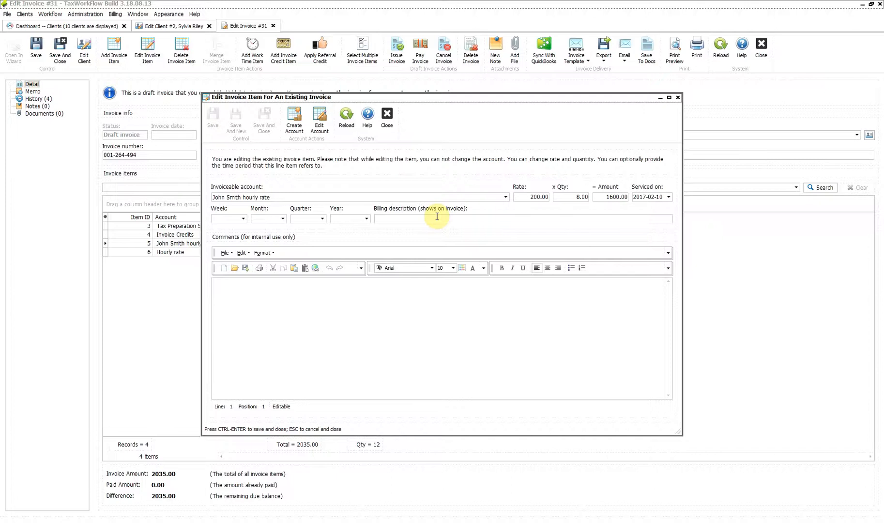
{"action": "left_click", "coordinate": [668, 196]}
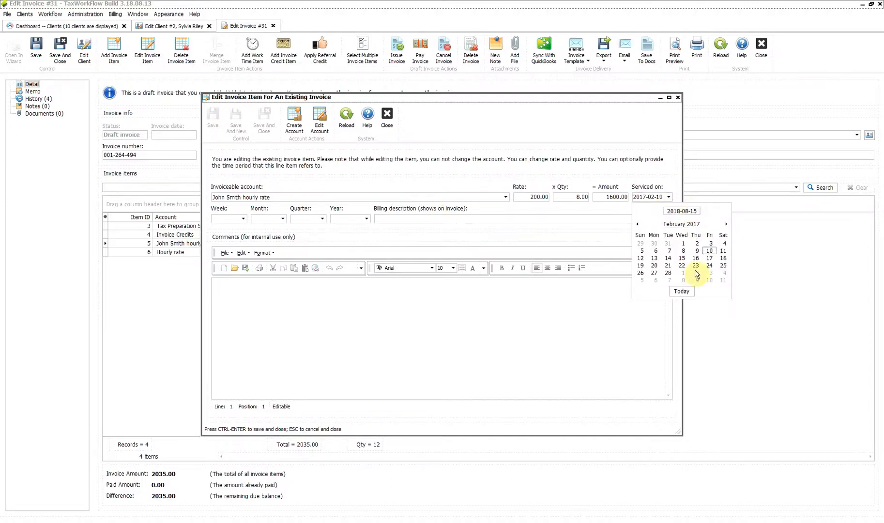
{"action": "left_click", "coordinate": [681, 291]}
{"action": "left_click", "coordinate": [264, 118]}
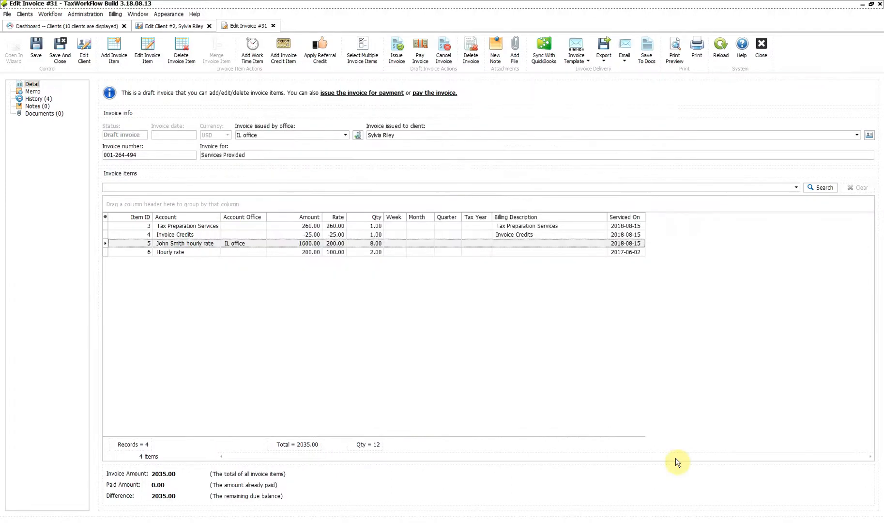
Set the serviced-on date of the 200.00 Hourly rate item to today, 2018-08-15, and save it.
{"action": "double_click", "coordinate": [626, 252]}
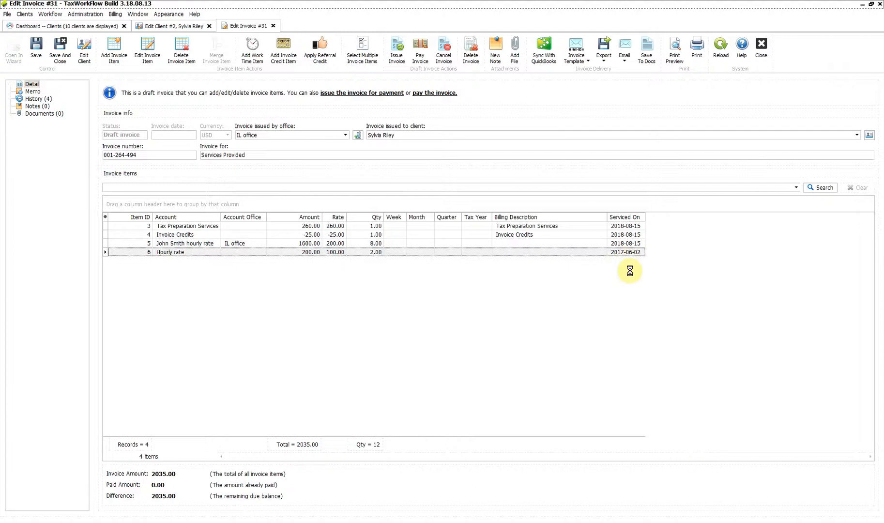
{"action": "left_click", "coordinate": [668, 196]}
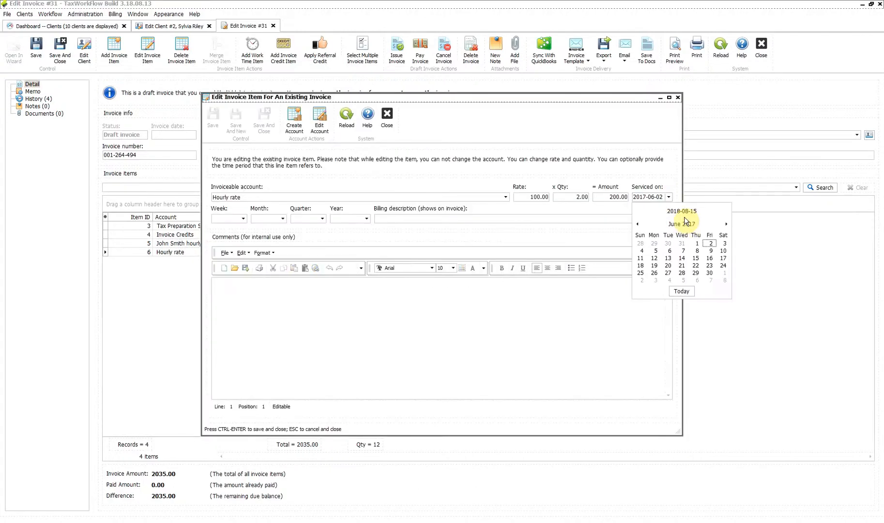
{"action": "left_click", "coordinate": [682, 291]}
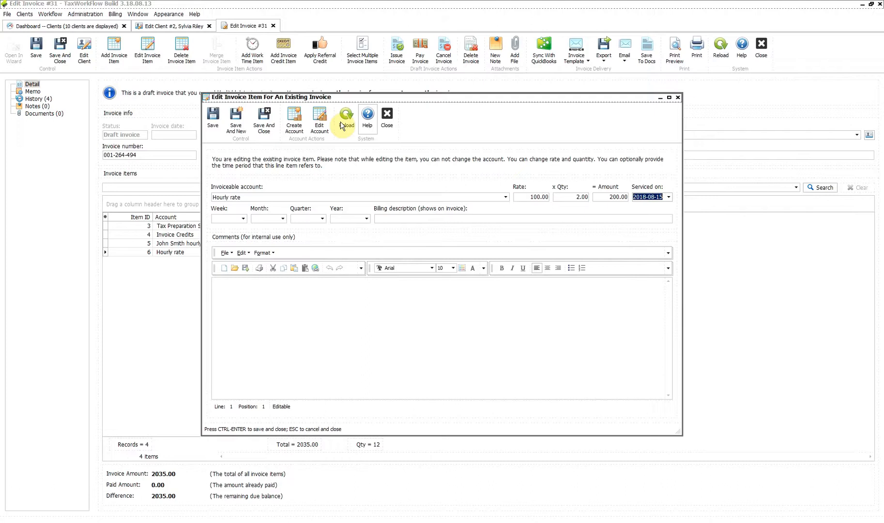
{"action": "left_click", "coordinate": [264, 117]}
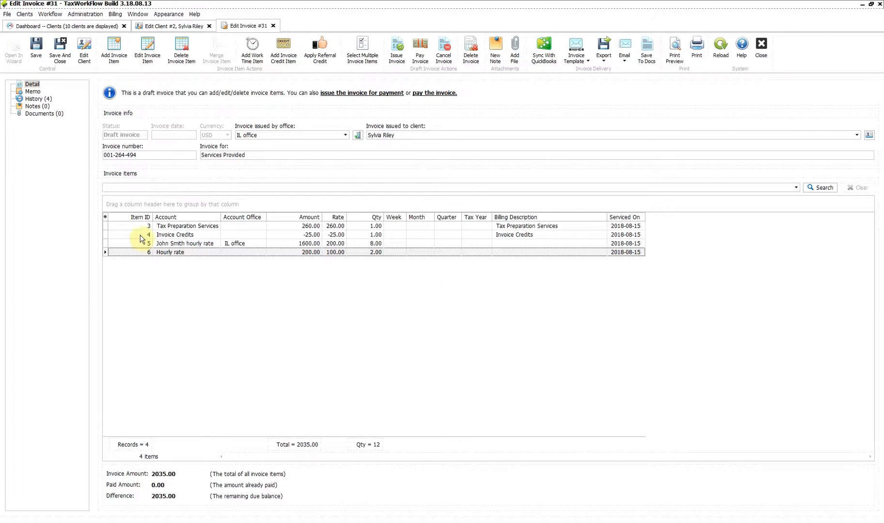
Start merging the two hourly work time items into one invoice item under the Tax Preparation Services account.
{"action": "left_click", "coordinate": [173, 252]}
{"action": "left_click", "coordinate": [362, 51]}
{"action": "left_click", "coordinate": [115, 244]}
{"action": "left_click", "coordinate": [115, 253]}
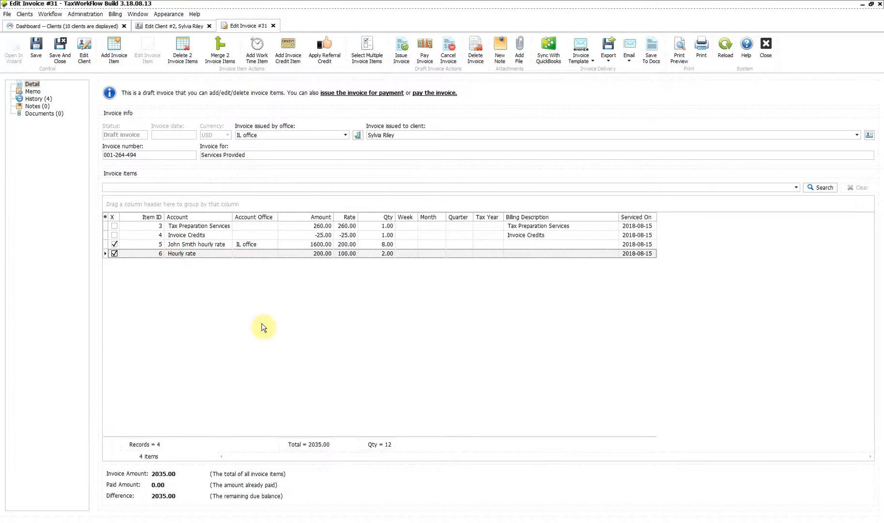
{"action": "left_click", "coordinate": [220, 57]}
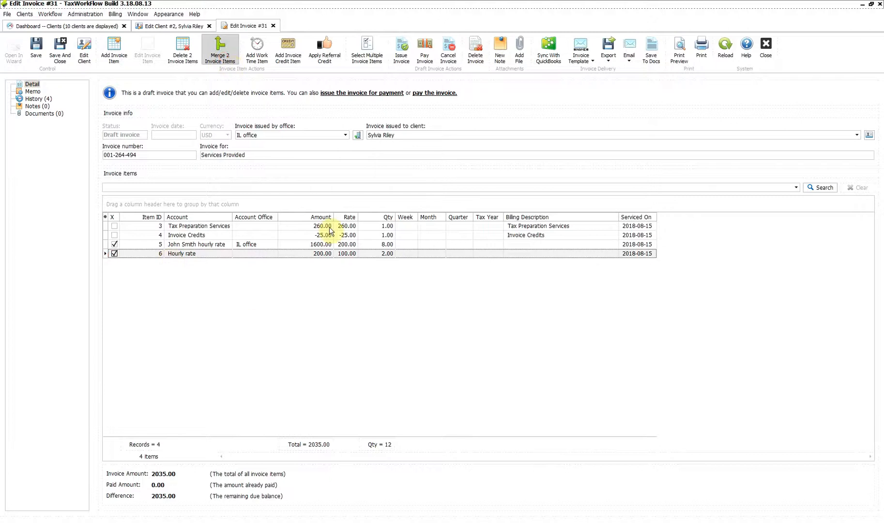
{"action": "left_click", "coordinate": [305, 198]}
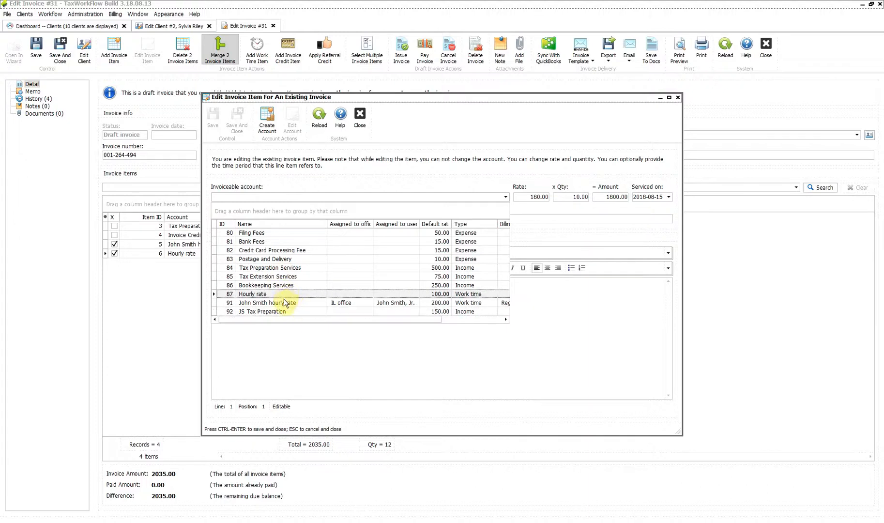
{"action": "left_click", "coordinate": [276, 266]}
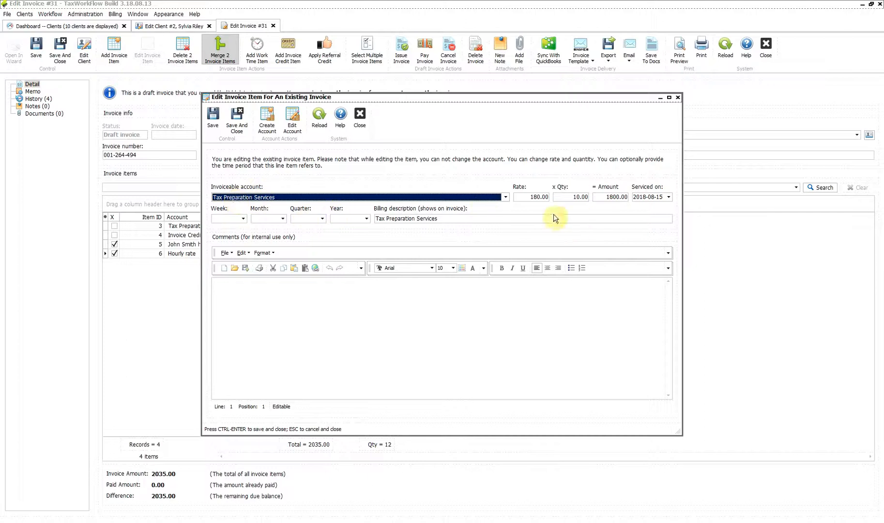
Set the merged item's rate to 2000.00 and its quantity to 1, and save it.
{"action": "left_click", "coordinate": [528, 197]}
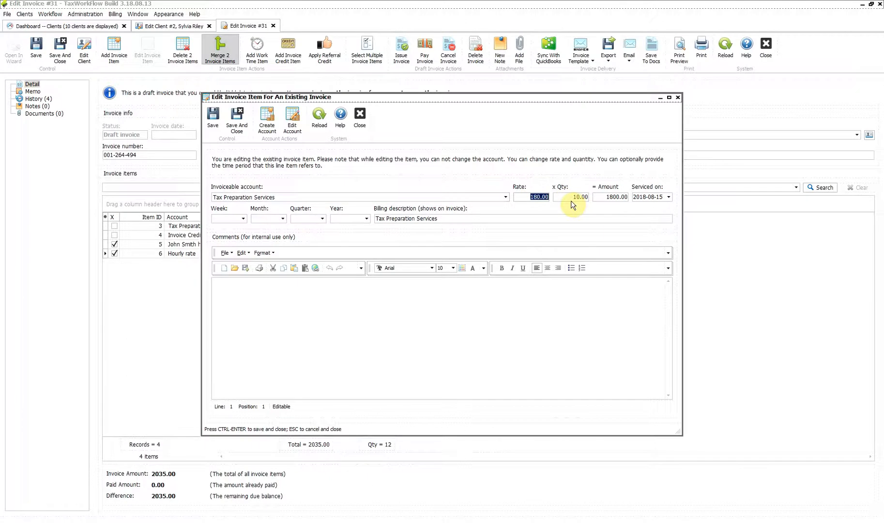
{"action": "left_click", "coordinate": [606, 196]}
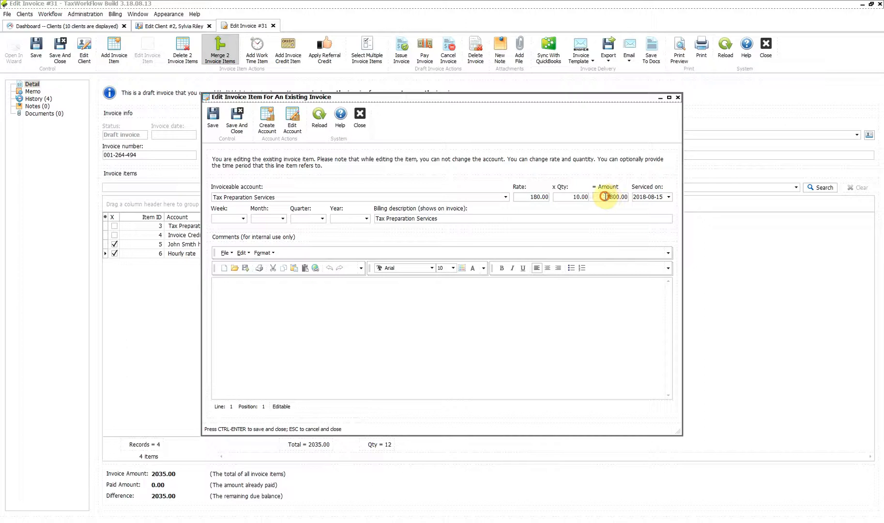
{"action": "left_click", "coordinate": [533, 198]}
{"action": "type", "text": "2000"}
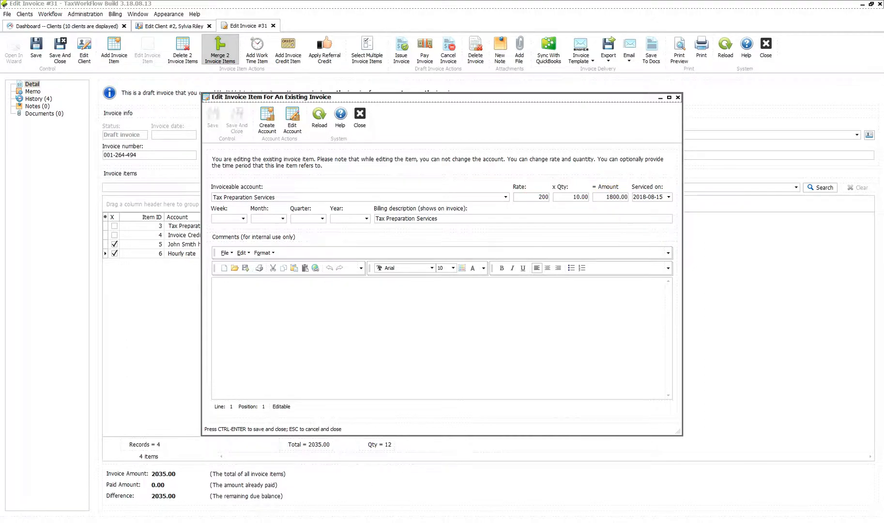
{"action": "key", "text": "Tab"}
{"action": "type", "text": "1"}
{"action": "key", "text": "Tab"}
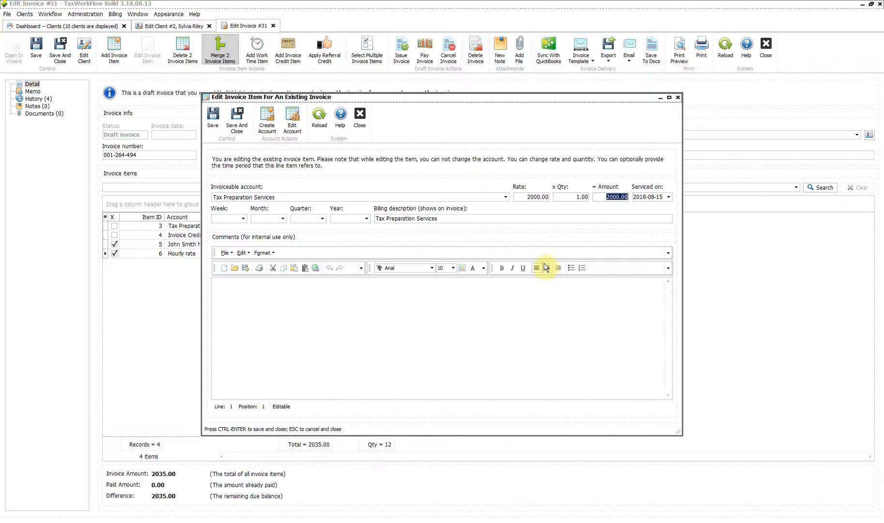
{"action": "left_click", "coordinate": [237, 121]}
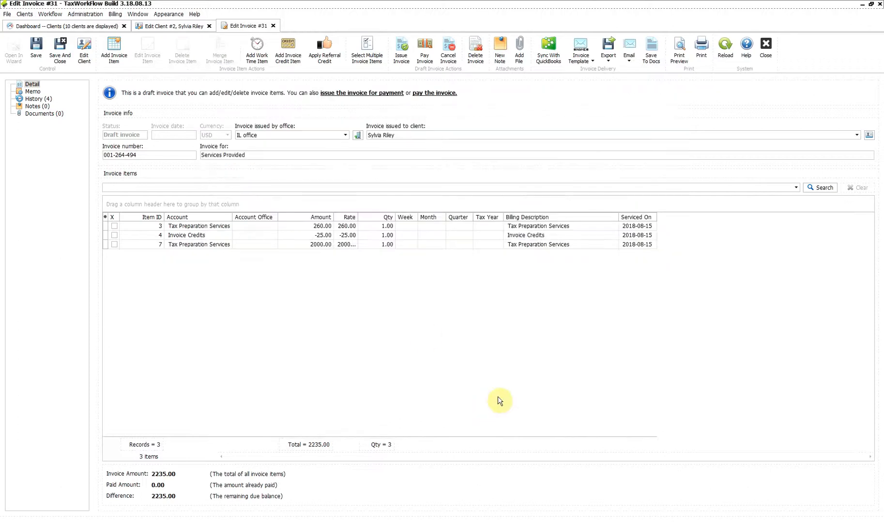
Merge the 260.00 and 2000.00 Tax Preparation Services items into one saved item and fit the item columns to their contents.
{"action": "left_click", "coordinate": [186, 249]}
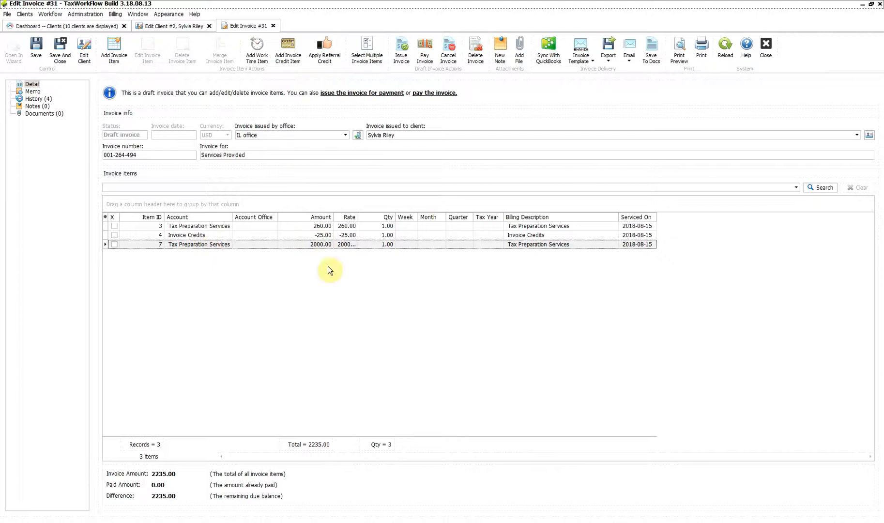
{"action": "left_click", "coordinate": [114, 226]}
{"action": "left_click", "coordinate": [115, 245]}
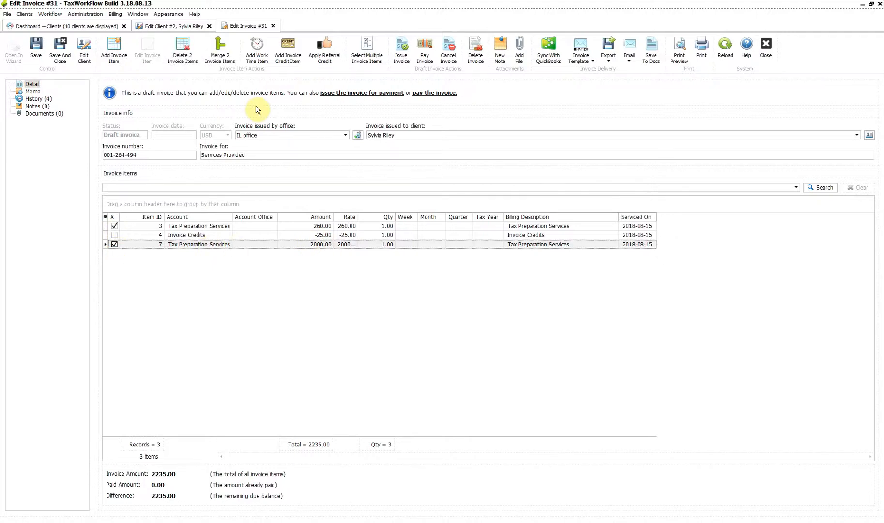
{"action": "left_click", "coordinate": [218, 53]}
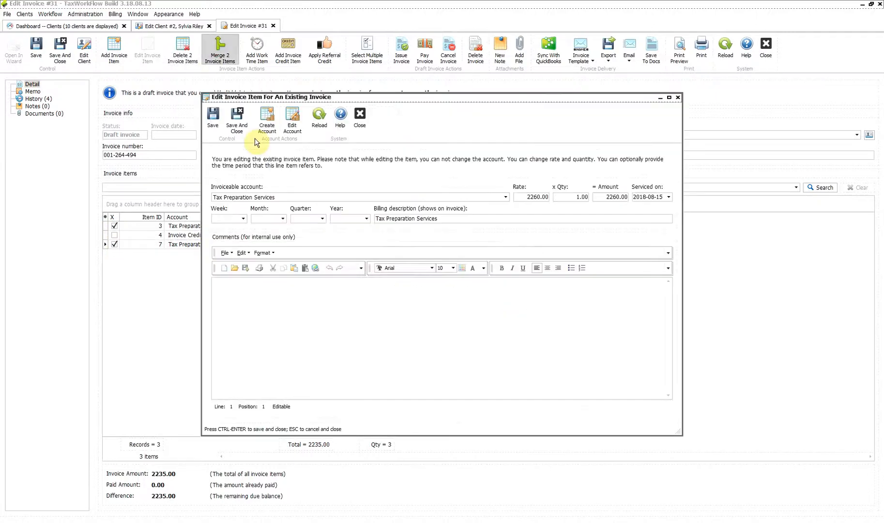
{"action": "left_click", "coordinate": [341, 236]}
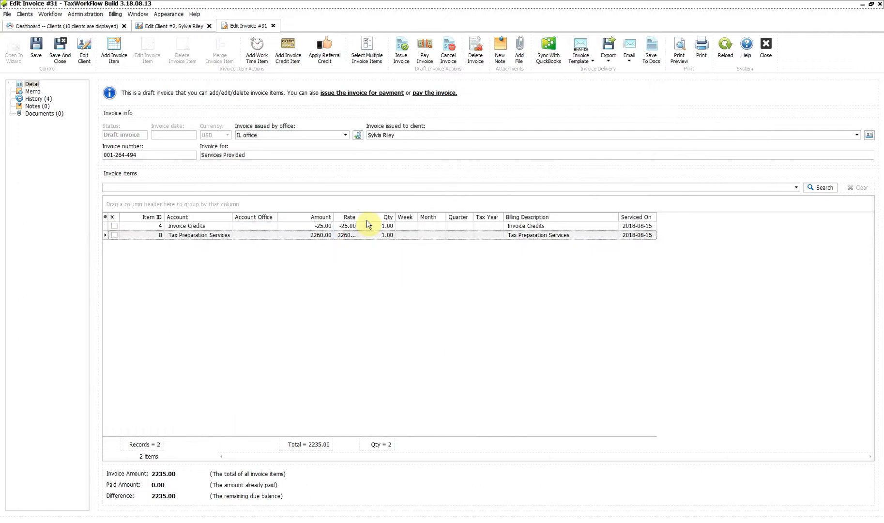
{"action": "right_click", "coordinate": [350, 266]}
{"action": "left_click", "coordinate": [402, 391]}
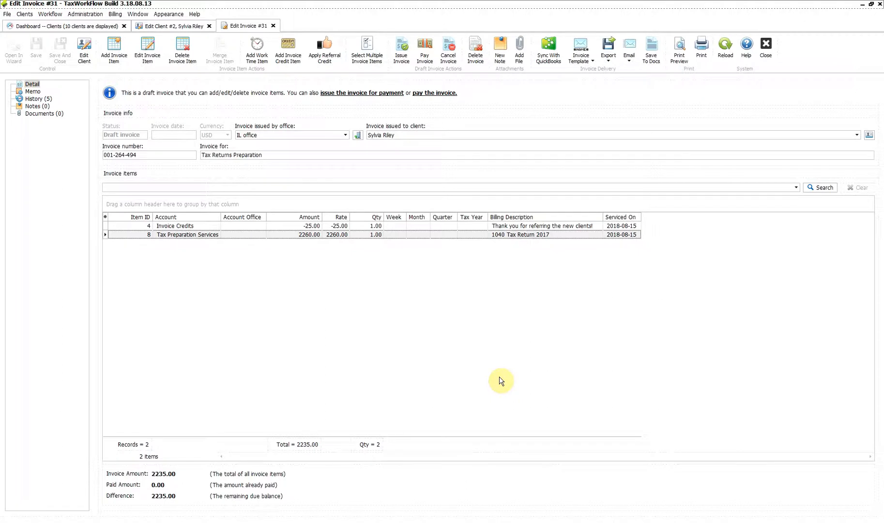
Issue the draft invoice for payment and add an invoice note reading "Still waiting for the client to pay it...".
{"action": "left_click", "coordinate": [402, 57]}
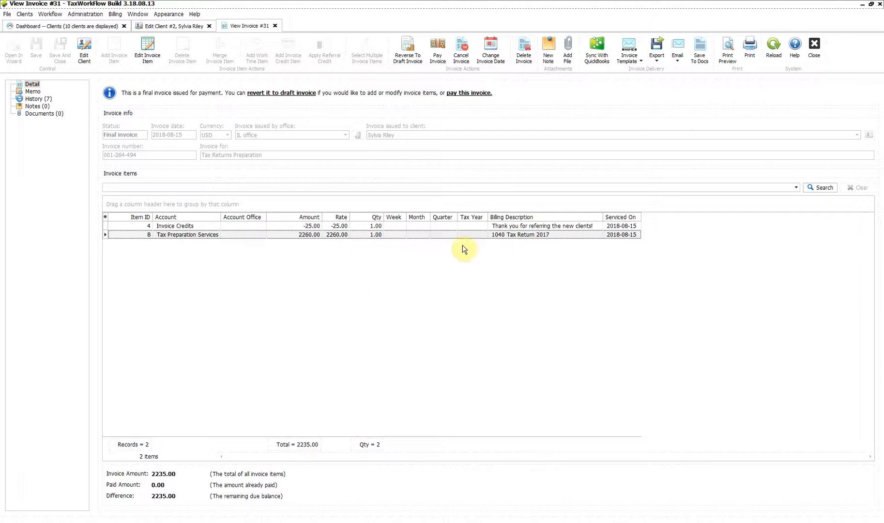
{"action": "left_click", "coordinate": [39, 106]}
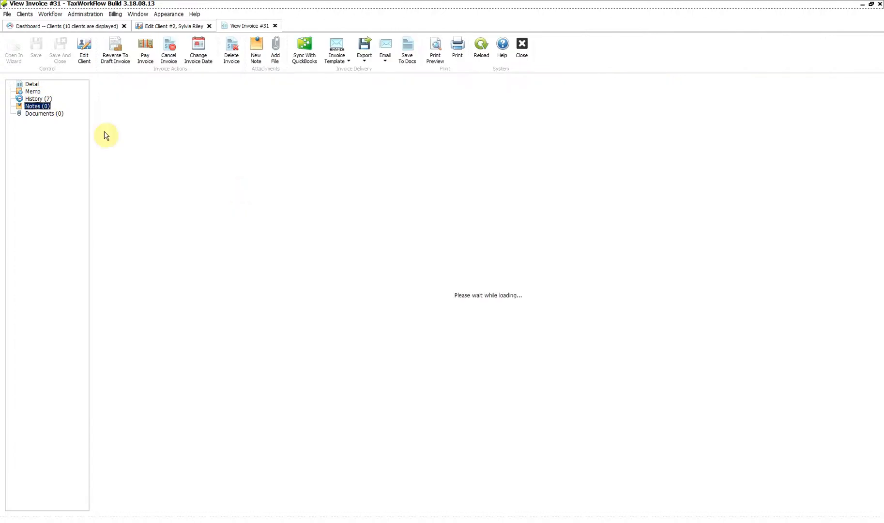
{"action": "left_click", "coordinate": [257, 48]}
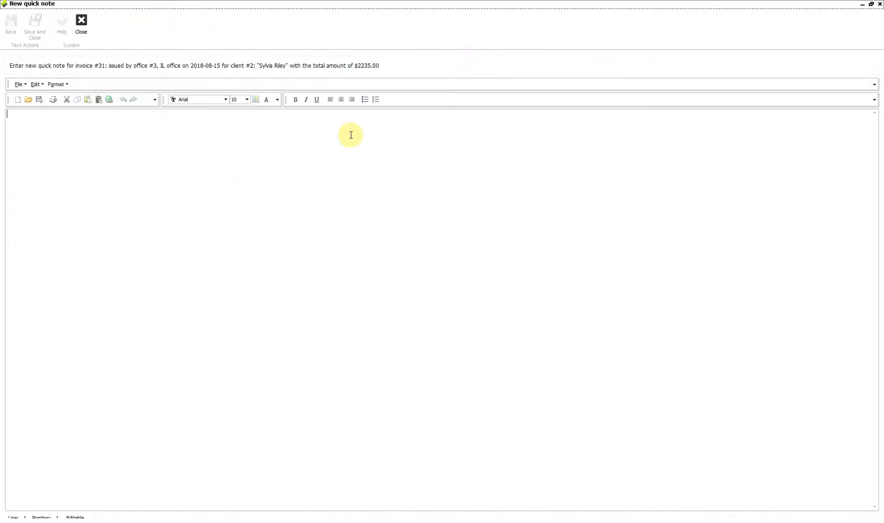
{"action": "type", "text": "Still w"}
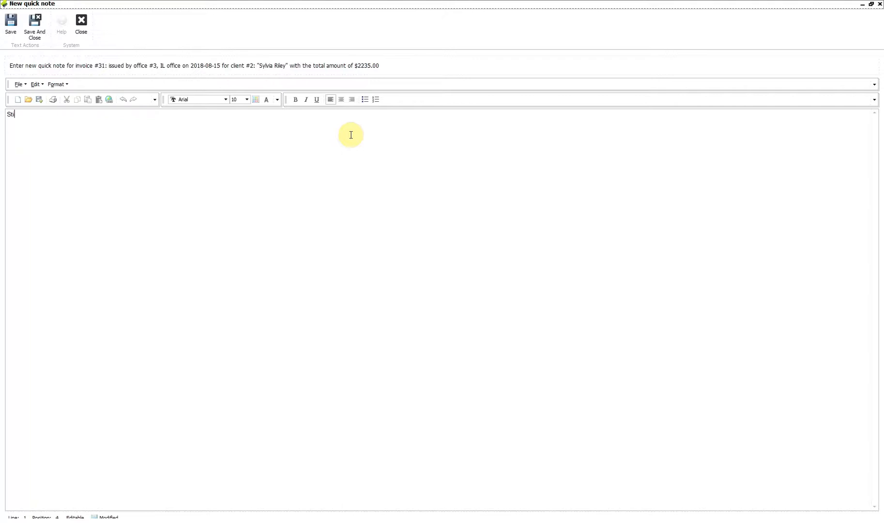
{"action": "type", "text": "aiting"}
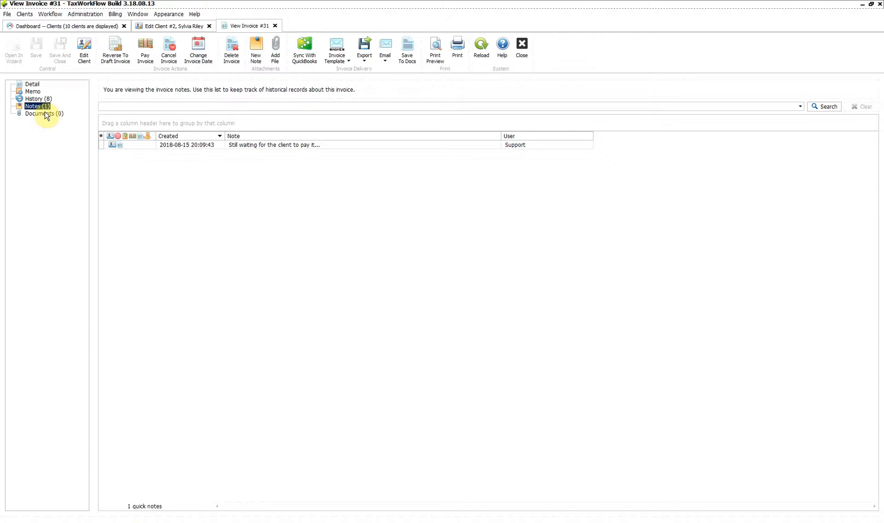
Check the invoice memo, return to the invoice details, and reverse the invoice to draft.
{"action": "left_click", "coordinate": [32, 91]}
{"action": "left_click", "coordinate": [245, 185]}
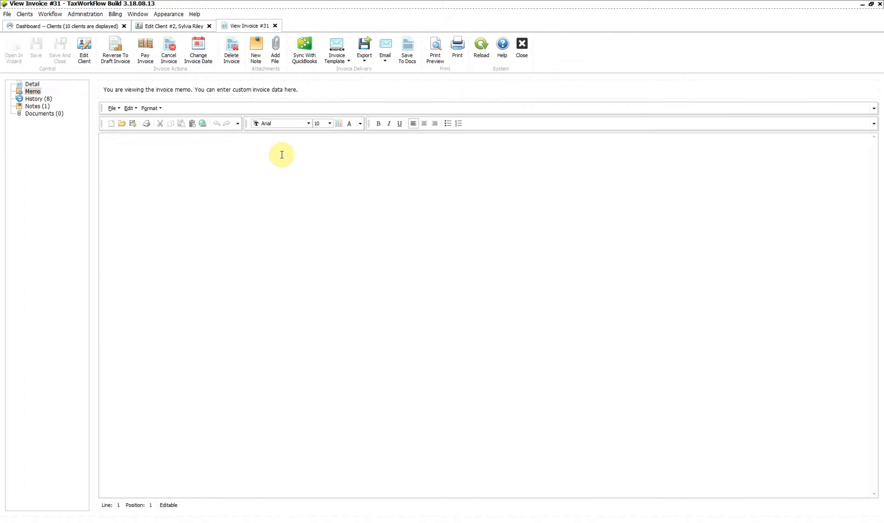
{"action": "left_click", "coordinate": [32, 84]}
{"action": "left_click", "coordinate": [409, 235]}
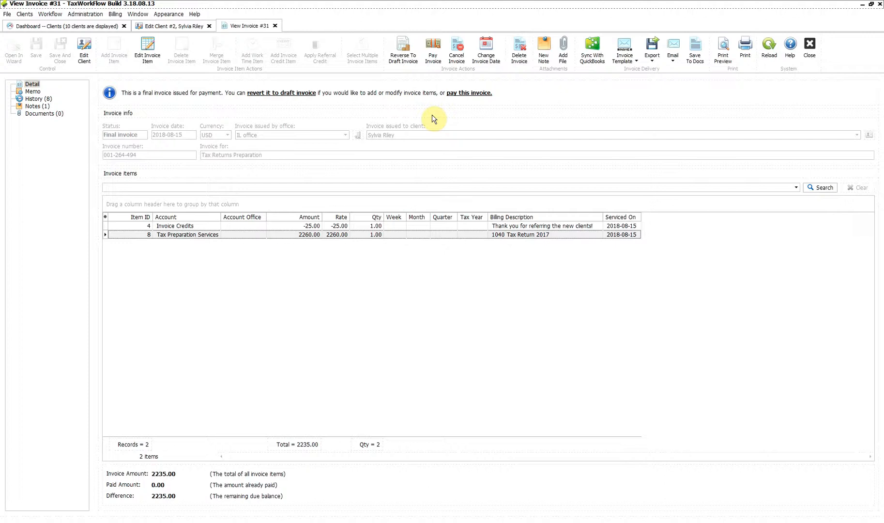
{"action": "left_click", "coordinate": [405, 51]}
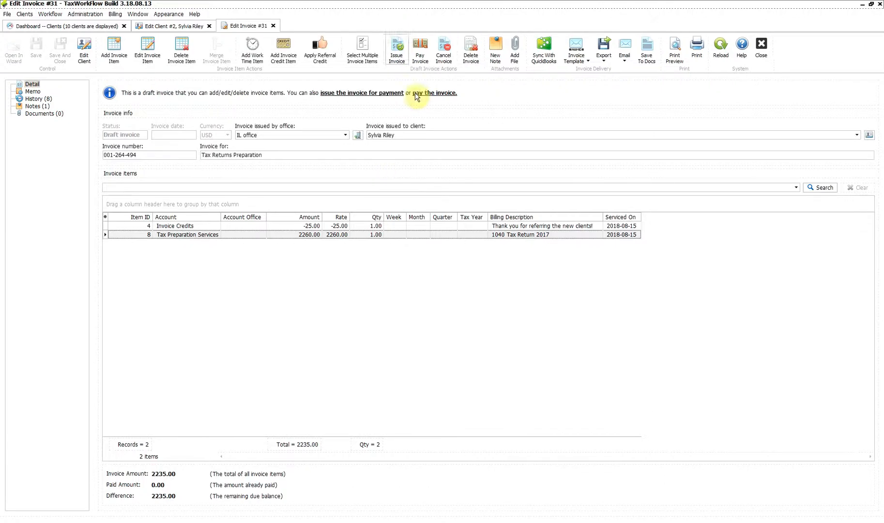
{"action": "left_click", "coordinate": [417, 302]}
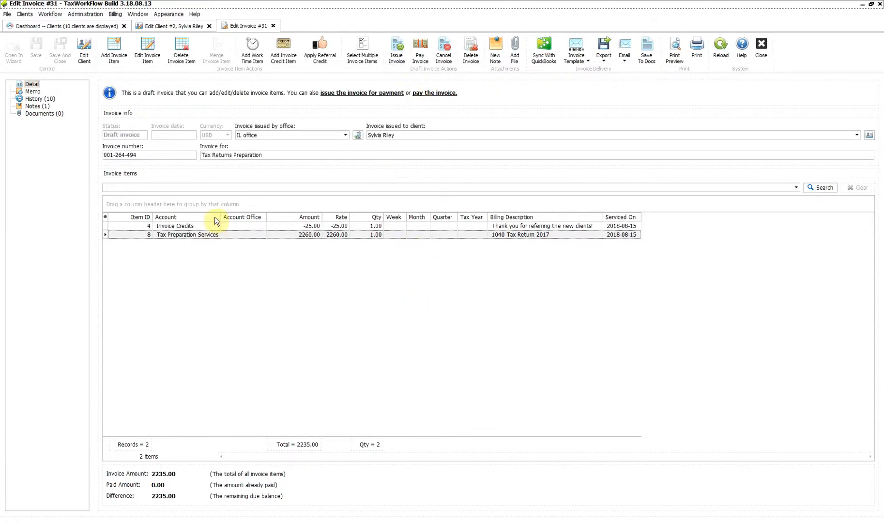
Apply a fixed 25.00 invoice credit to the draft invoice and save the invoice.
{"action": "left_click", "coordinate": [114, 49]}
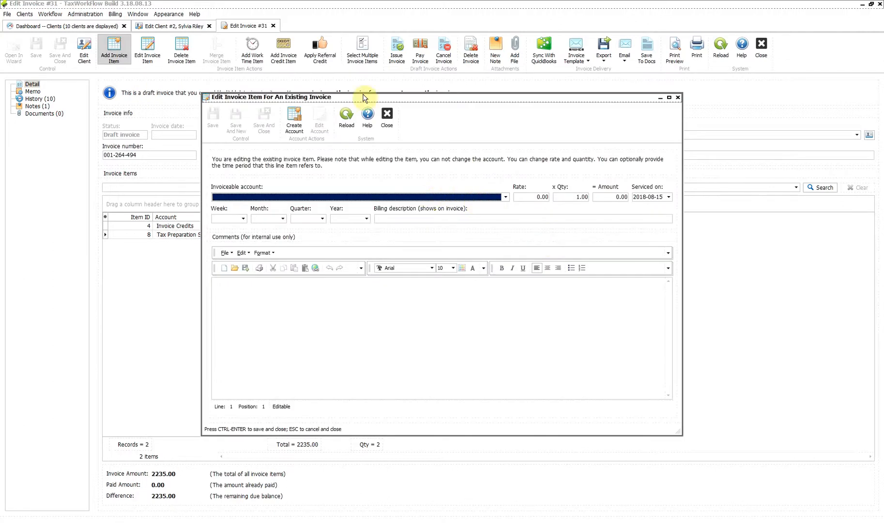
{"action": "key", "text": "Escape"}
{"action": "left_click", "coordinate": [282, 55]}
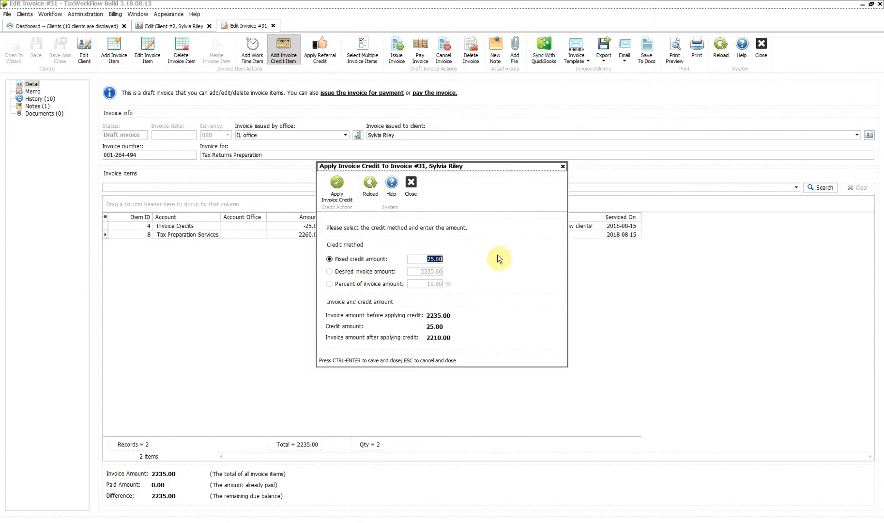
{"action": "left_click", "coordinate": [337, 186]}
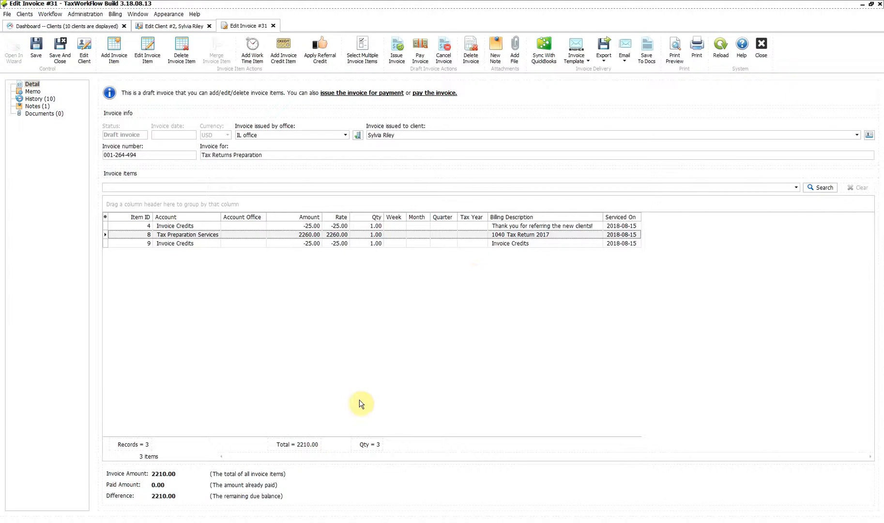
{"action": "left_click", "coordinate": [36, 48]}
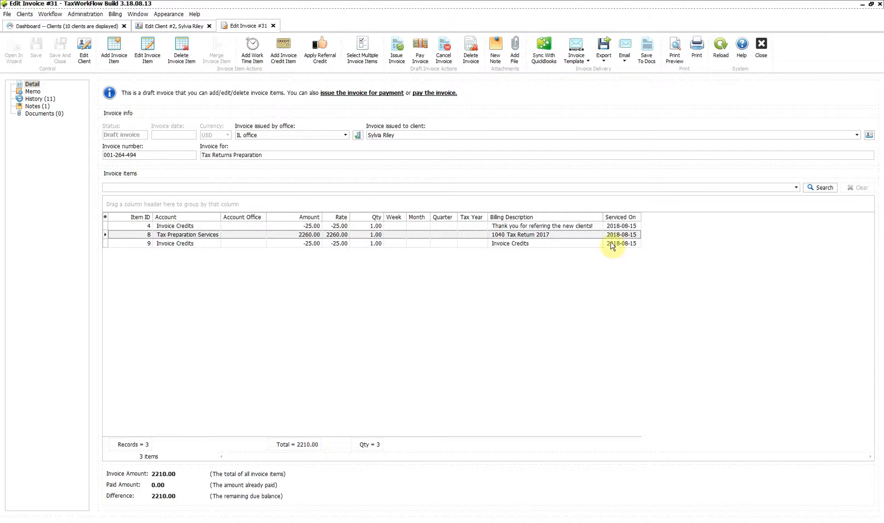
Examine the print preview of the draft invoice with the current invoice template.
{"action": "left_click", "coordinate": [675, 51]}
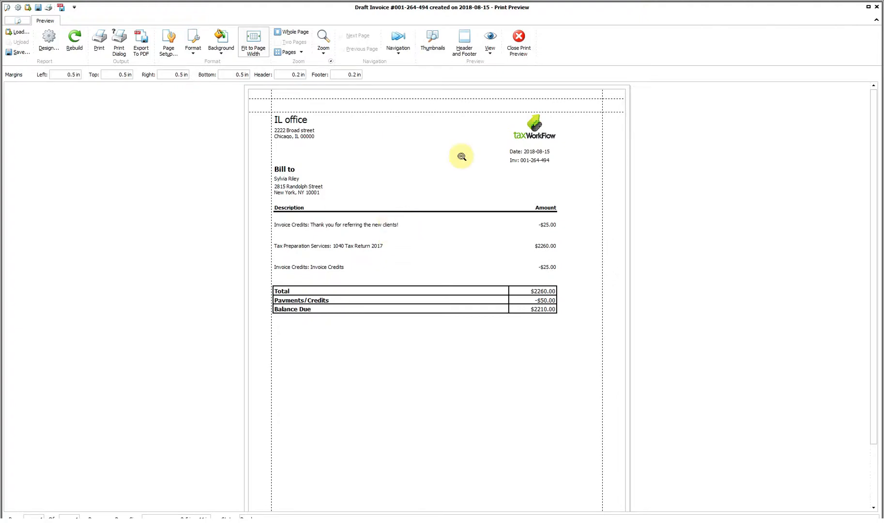
{"action": "left_click", "coordinate": [522, 52]}
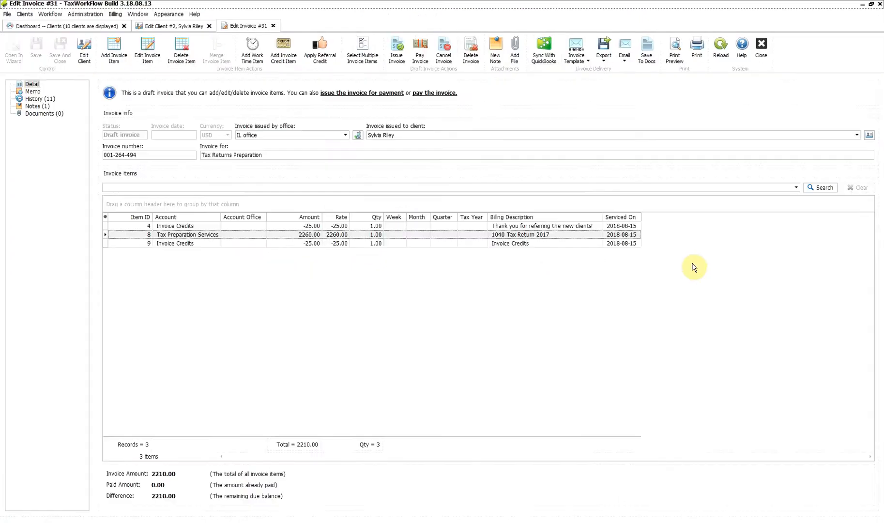
{"action": "left_click", "coordinate": [628, 61]}
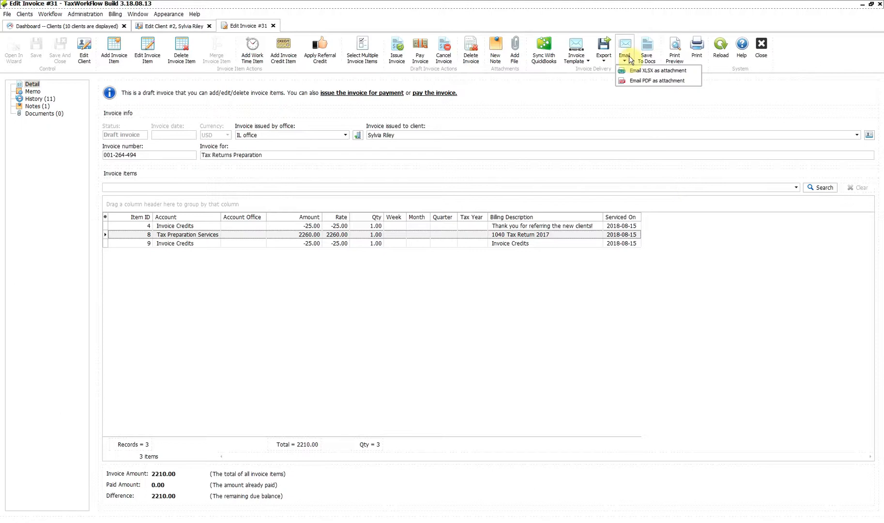
Switch the invoice template to [SYSTEM] Default Invoice Template and check the result in the print preview.
{"action": "left_click", "coordinate": [581, 60]}
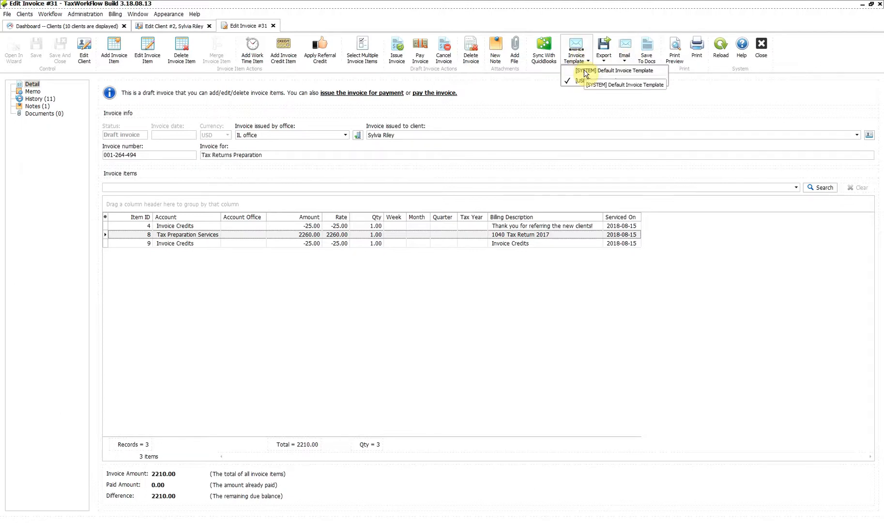
{"action": "left_click", "coordinate": [585, 72]}
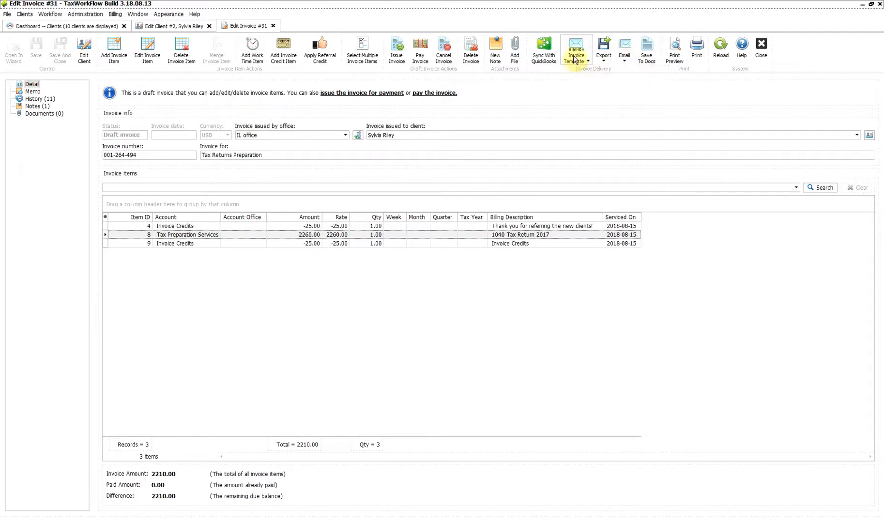
{"action": "left_click", "coordinate": [674, 51]}
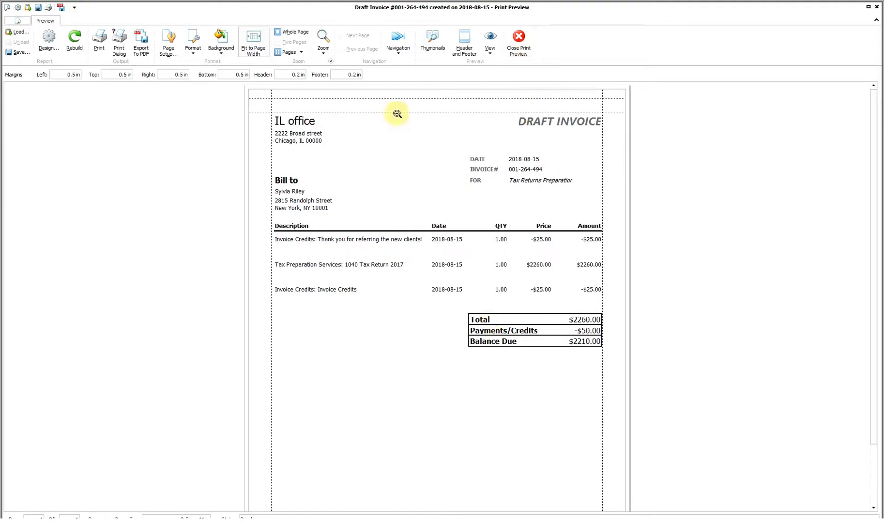
{"action": "left_click", "coordinate": [526, 53]}
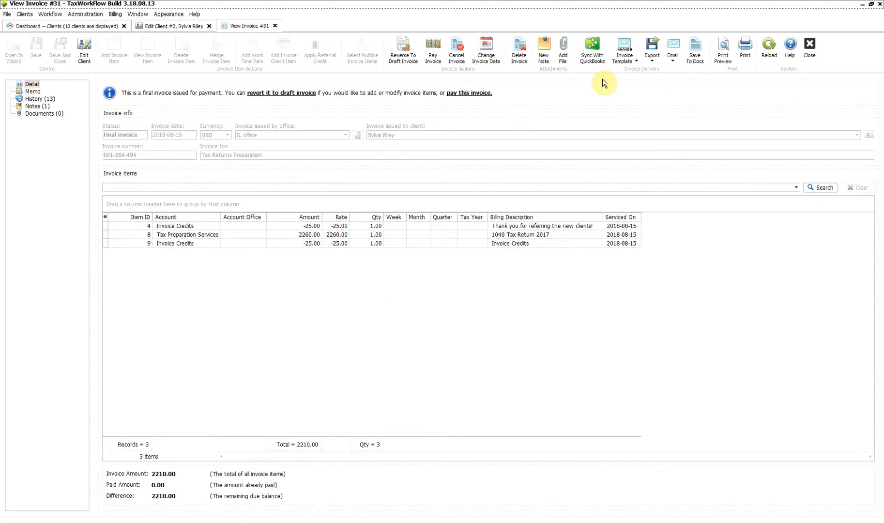
Create an email to the client with the final invoice attached as a PDF and select the attached file.
{"action": "left_click", "coordinate": [673, 58]}
{"action": "left_click", "coordinate": [682, 82]}
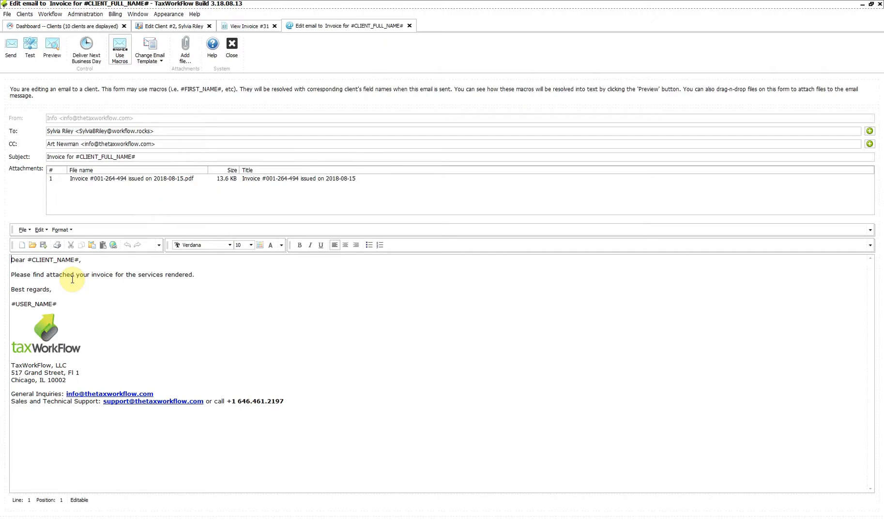
{"action": "left_click", "coordinate": [129, 179]}
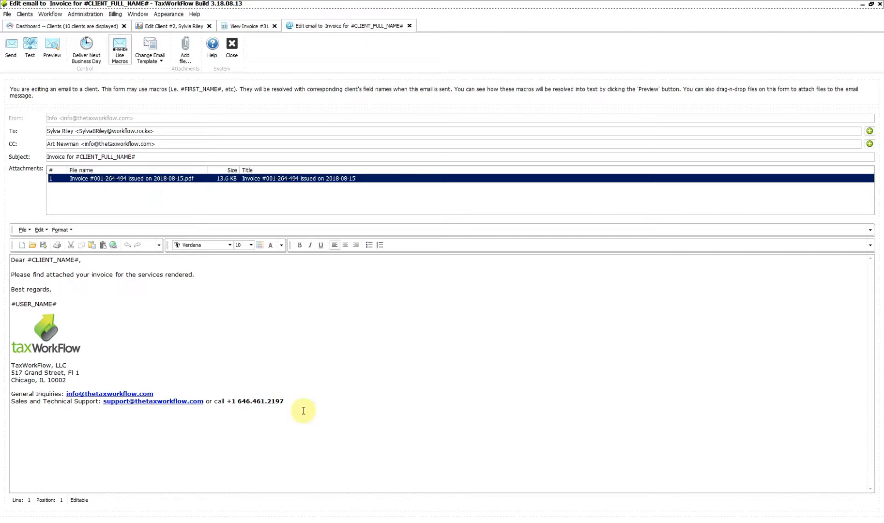
Review the email's message text and signature address, and close the email.
{"action": "mouse_move", "coordinate": [303, 411]}
{"action": "left_mouse_down"}
{"action": "mouse_move", "coordinate": [11, 275]}
{"action": "mouse_move", "coordinate": [11, 257]}
{"action": "left_mouse_up"}
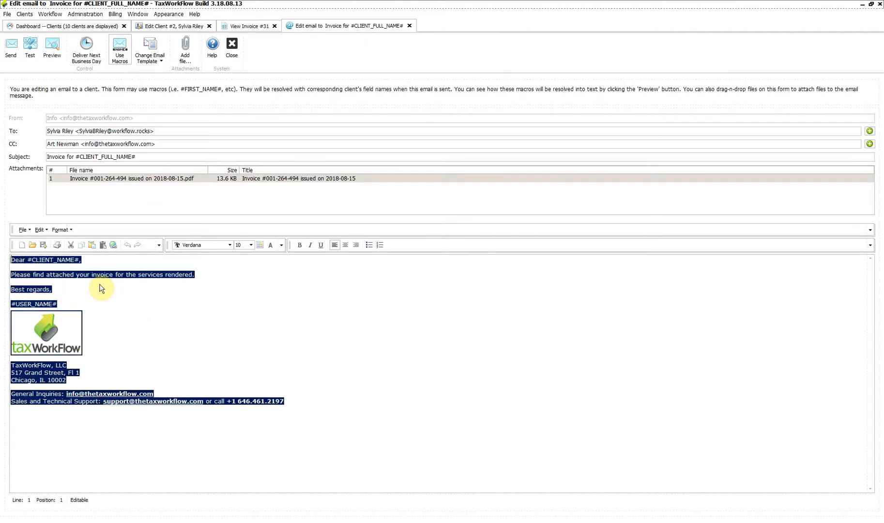
{"action": "left_click", "coordinate": [209, 405]}
{"action": "left_click", "coordinate": [87, 382]}
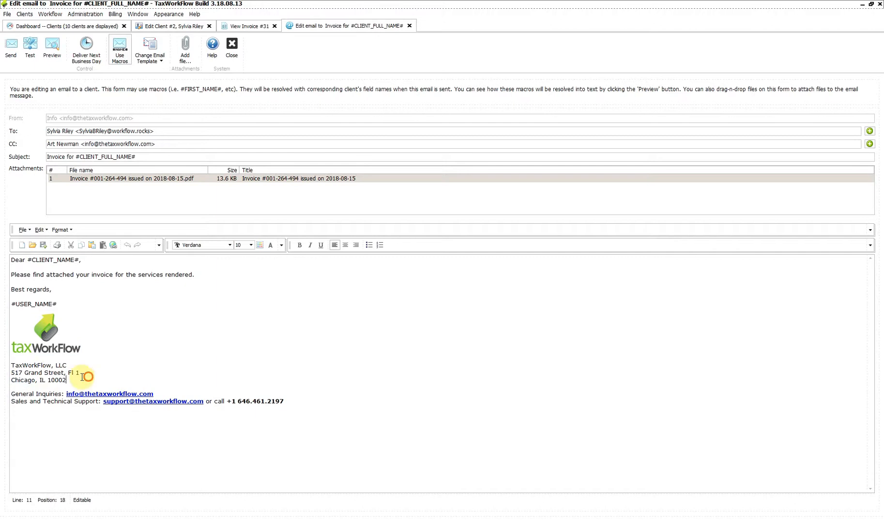
{"action": "key", "text": "shift+Home"}
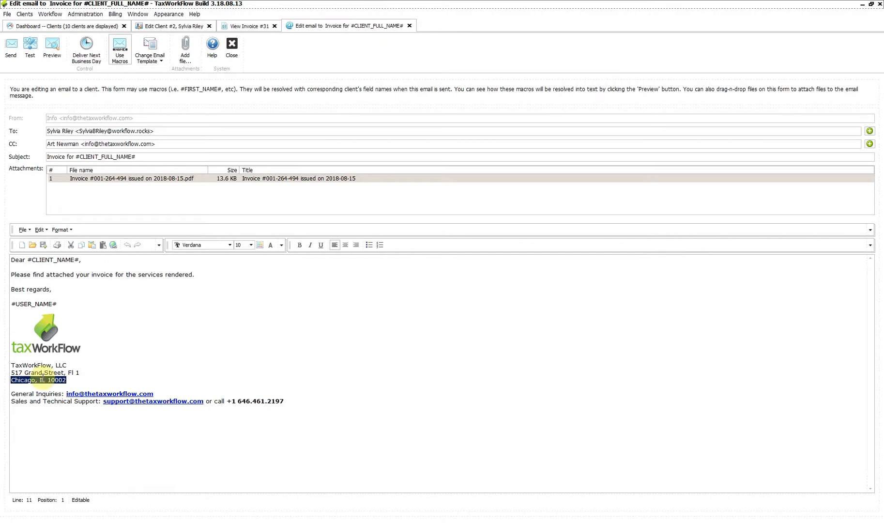
{"action": "left_click_drag", "start_coordinate": [68, 380], "coordinate": [7, 380]}
{"action": "key", "text": "Escape"}
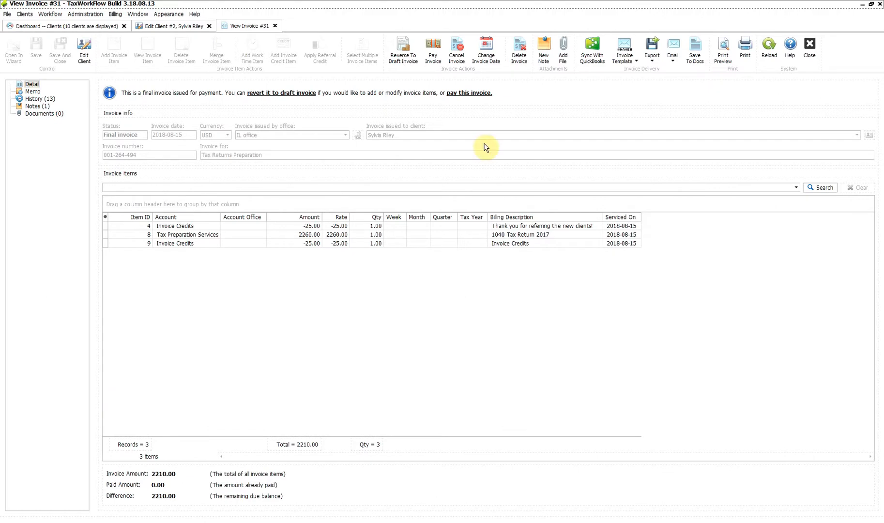
Sync the final invoice with QuickBooks.
{"action": "left_click", "coordinate": [590, 59]}
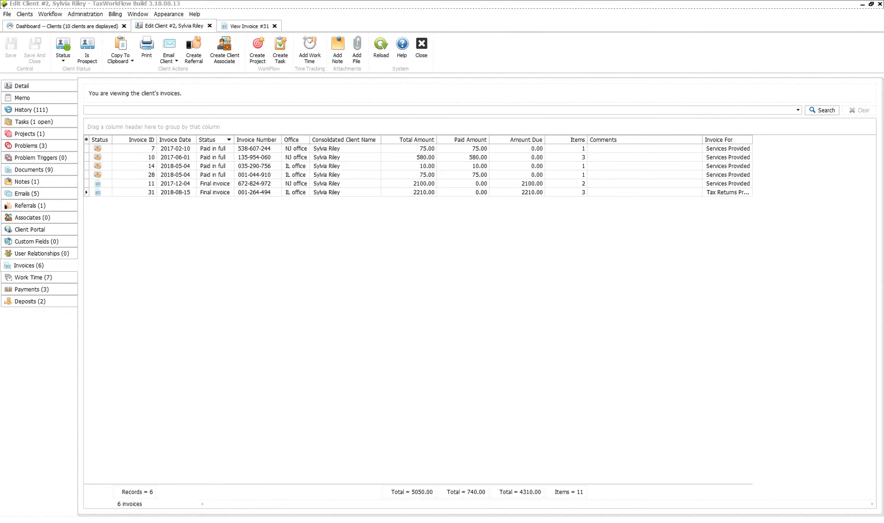